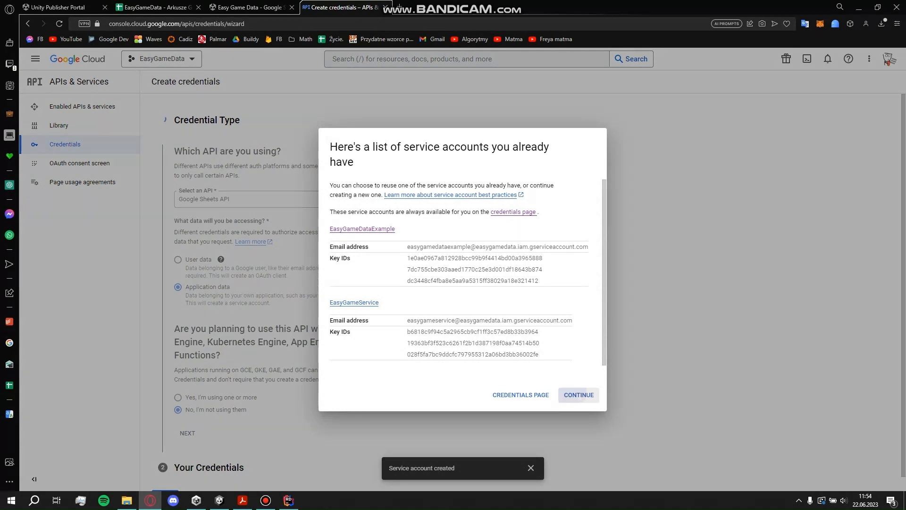
- Create a service account named EasyDataTutorial, leaving the optional access settings empty
{"action": "type", "text": "EasyDataTutorial"}
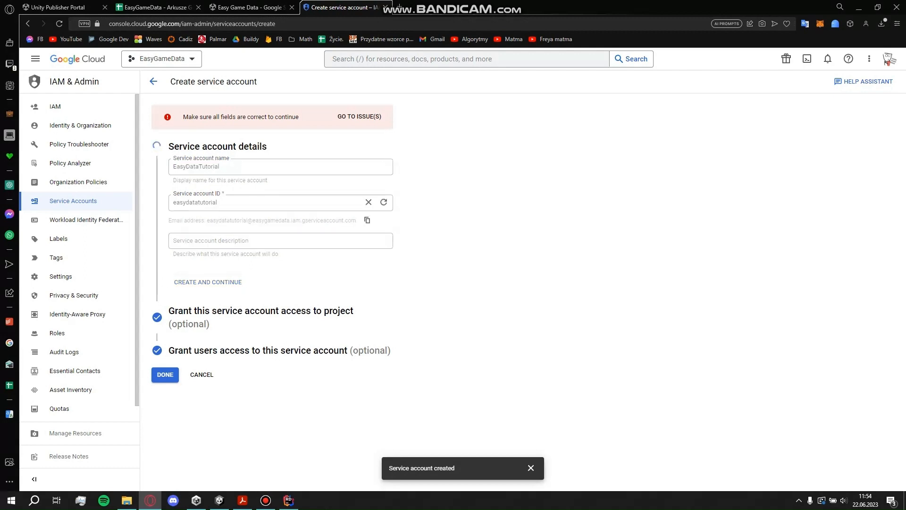
{"action": "left_click", "coordinate": [165, 346]}
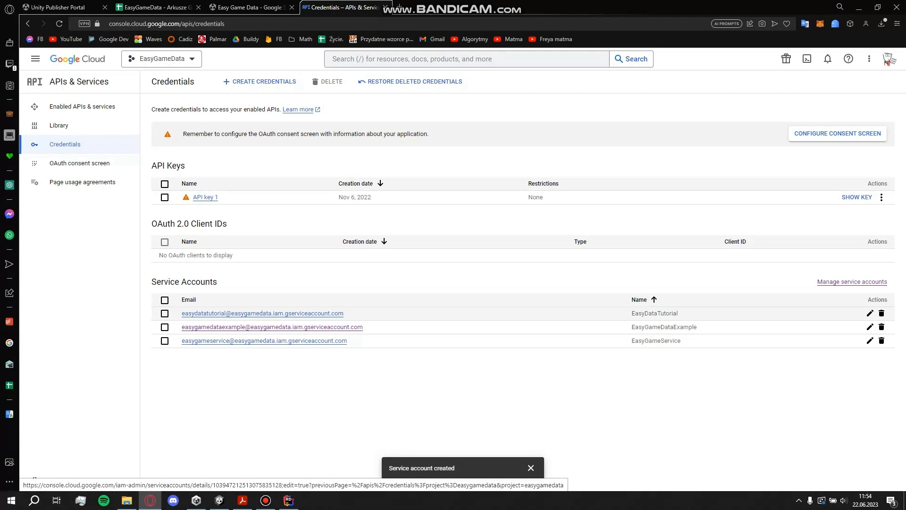
- Create and download a P12 private key for the EasyDataTutorial service account
{"action": "left_click", "coordinate": [263, 313]}
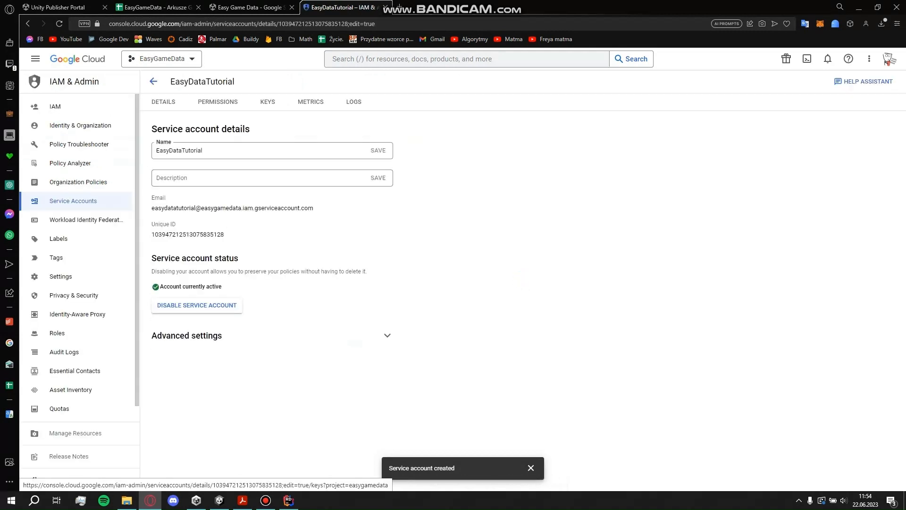
{"action": "left_click", "coordinate": [267, 101]}
{"action": "left_click", "coordinate": [173, 223]}
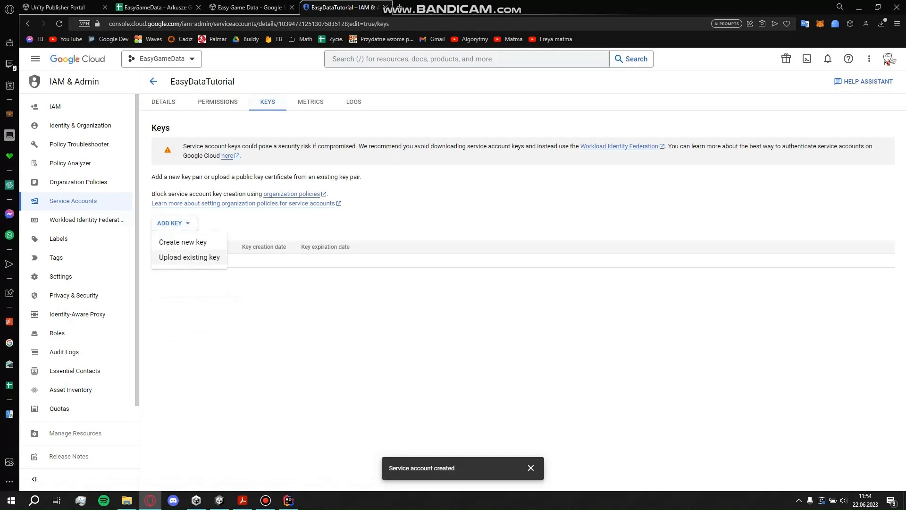
{"action": "left_click", "coordinate": [183, 241]}
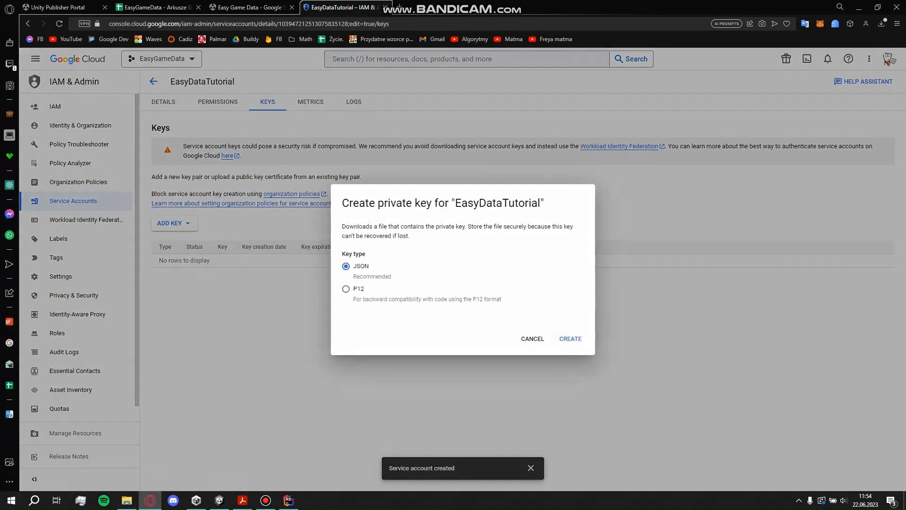
{"action": "left_click", "coordinate": [345, 289]}
{"action": "left_click", "coordinate": [570, 338]}
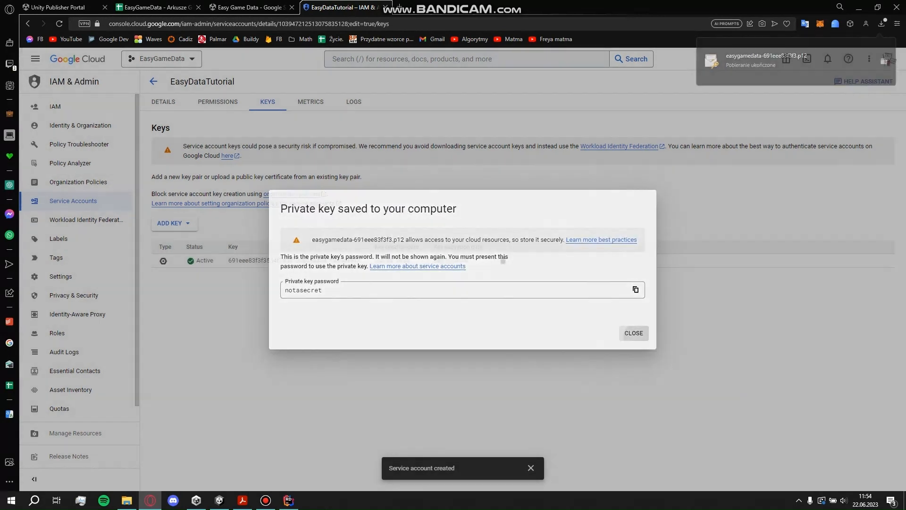
{"action": "left_click", "coordinate": [634, 333]}
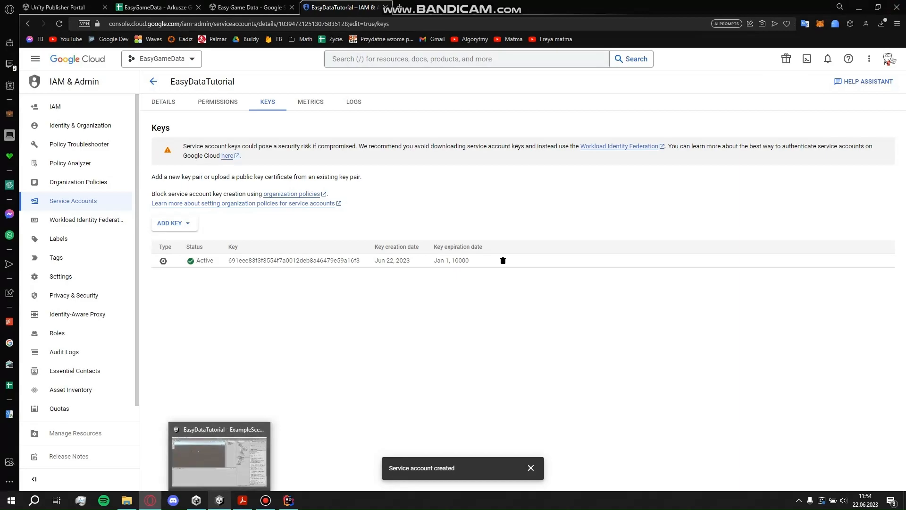
- Switch to the Unity project and reveal the Authorization folder's key asset in the file explorer
{"action": "left_click", "coordinate": [219, 501]}
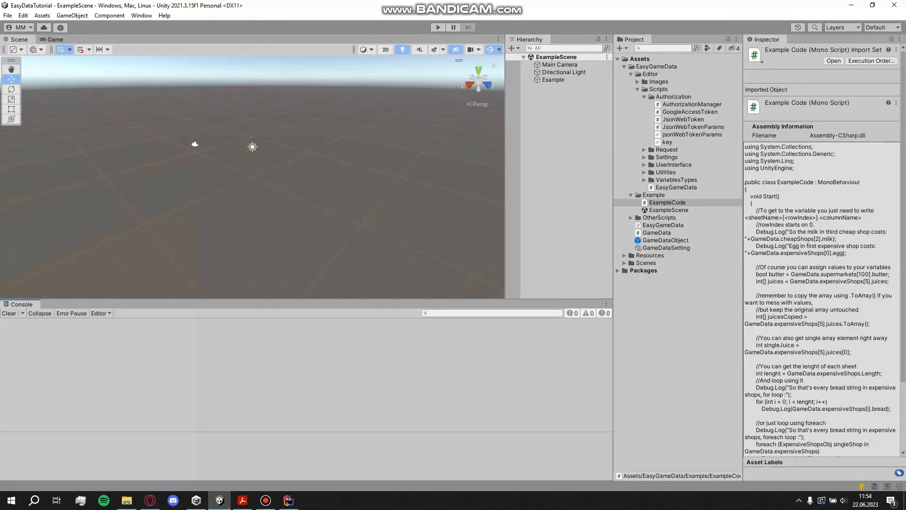
{"action": "left_click", "coordinate": [657, 66]}
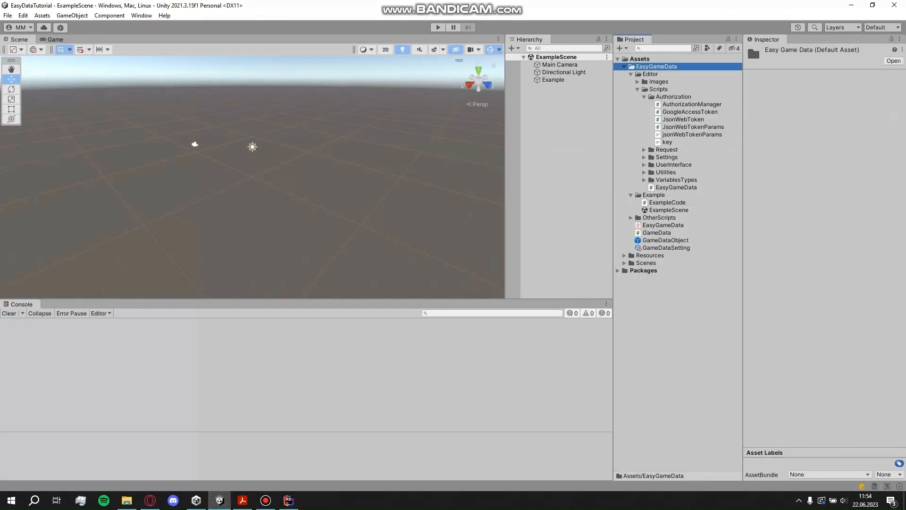
{"action": "key", "text": "Left"}
{"action": "key", "text": "Right"}
{"action": "left_click", "coordinate": [668, 142]}
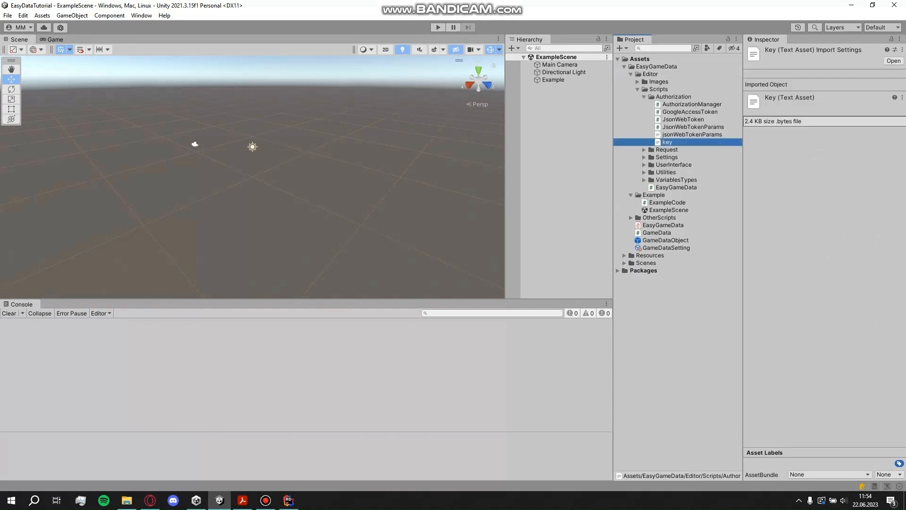
{"action": "right_click", "coordinate": [677, 142]}
{"action": "left_click", "coordinate": [657, 66]}
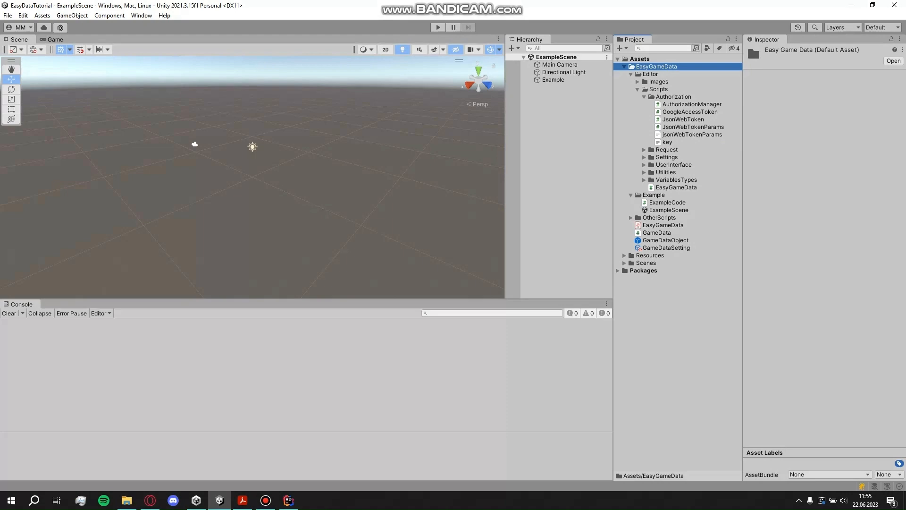
{"action": "right_click", "coordinate": [700, 142]}
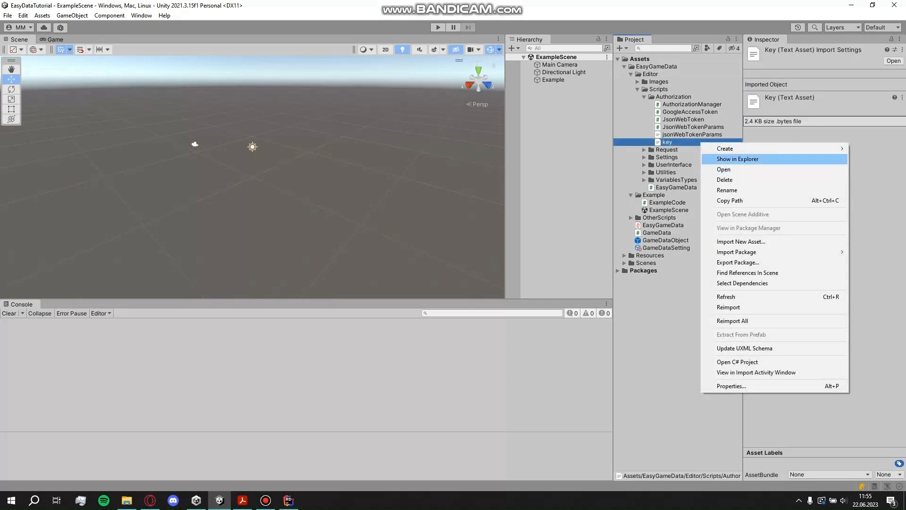
{"action": "left_click", "coordinate": [722, 158]}
- Replace the old key file and its meta file in the Authorization folder with the downloaded P12 key file
{"action": "left_click_drag", "start_coordinate": [300, 345], "coordinate": [272, 312]}
{"action": "key", "text": "Delete"}
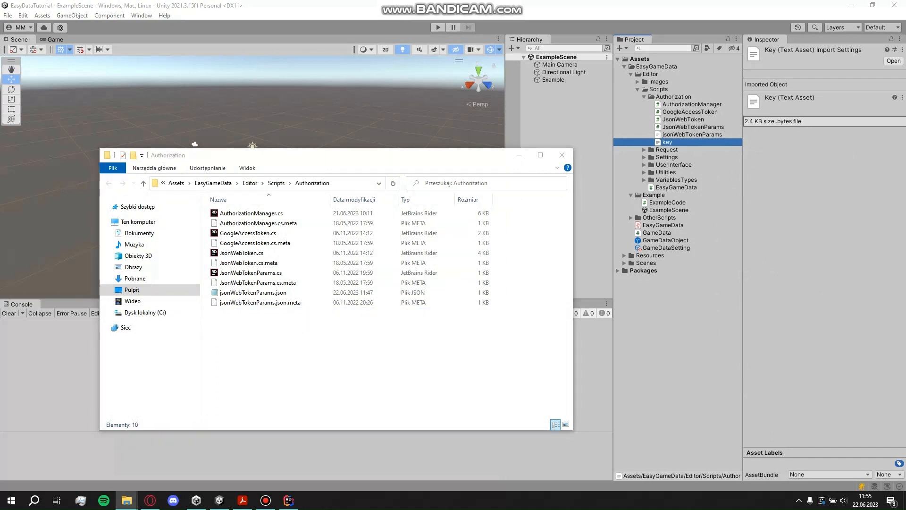
{"action": "key", "text": "ctrl+v"}
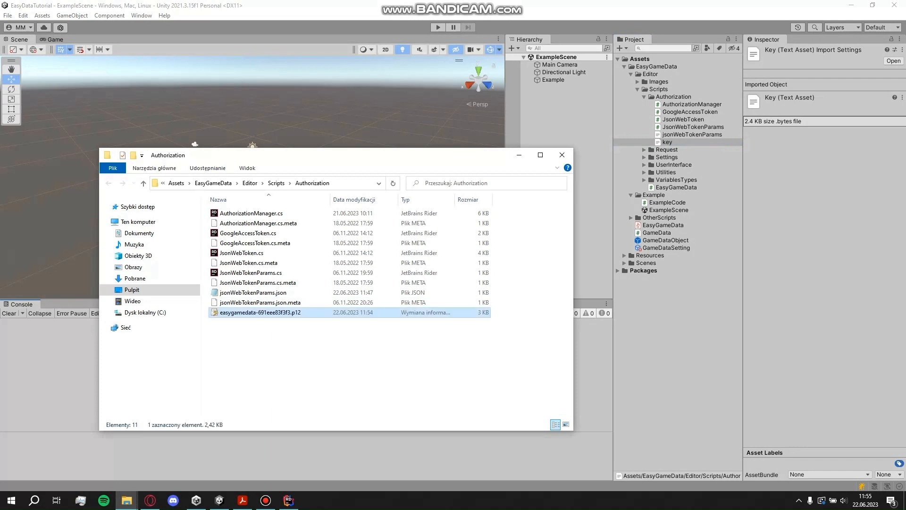
- Rename the pasted P12 file as key.bytes and return to Unity
{"action": "right_click", "coordinate": [298, 310]}
{"action": "left_click", "coordinate": [332, 290]}
{"action": "key", "text": "BackSpace"}
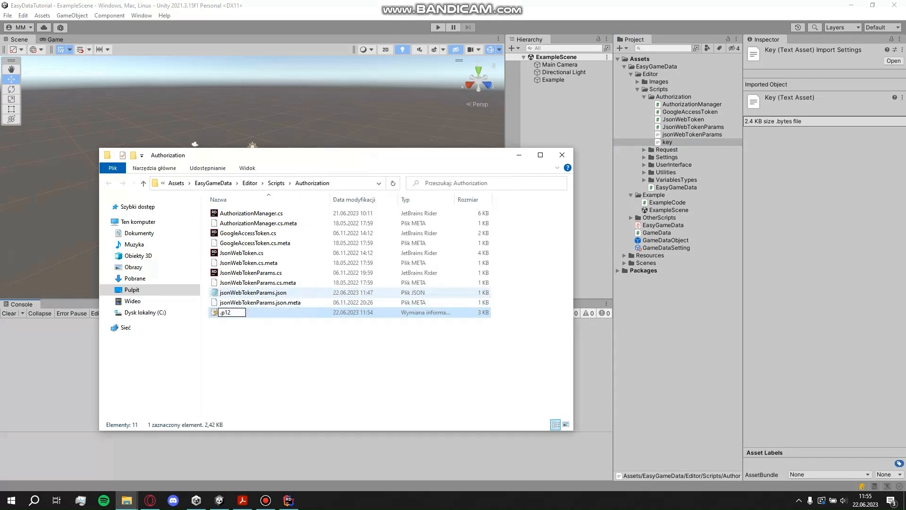
{"action": "key", "text": "Delete"}
{"action": "key", "text": "Delete"}
{"action": "key", "text": "Delete"}
{"action": "key", "text": "Delete"}
{"action": "type", "text": "key.ba"}
{"action": "left_click", "coordinate": [638, 213]}
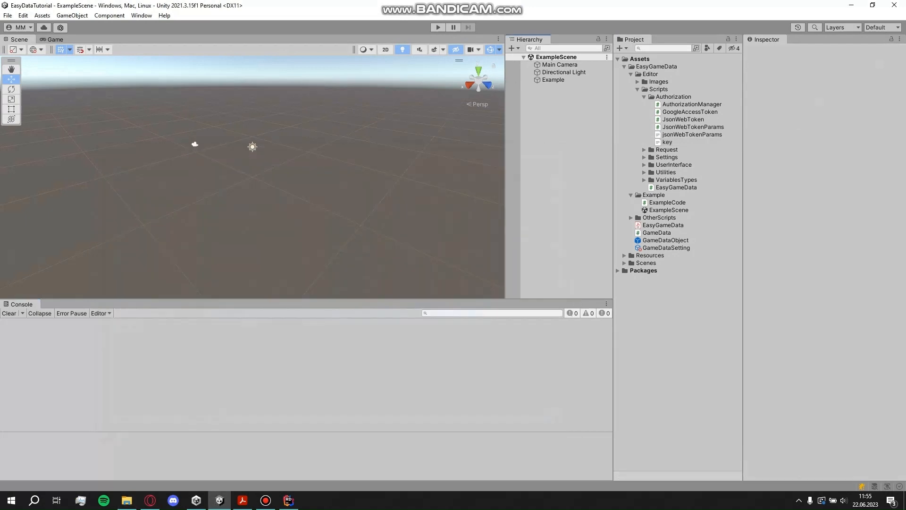
- Switch to the browser and copy the EasyDataTutorial service account's email from the Google Cloud credentials list
{"action": "left_click", "coordinate": [150, 501]}
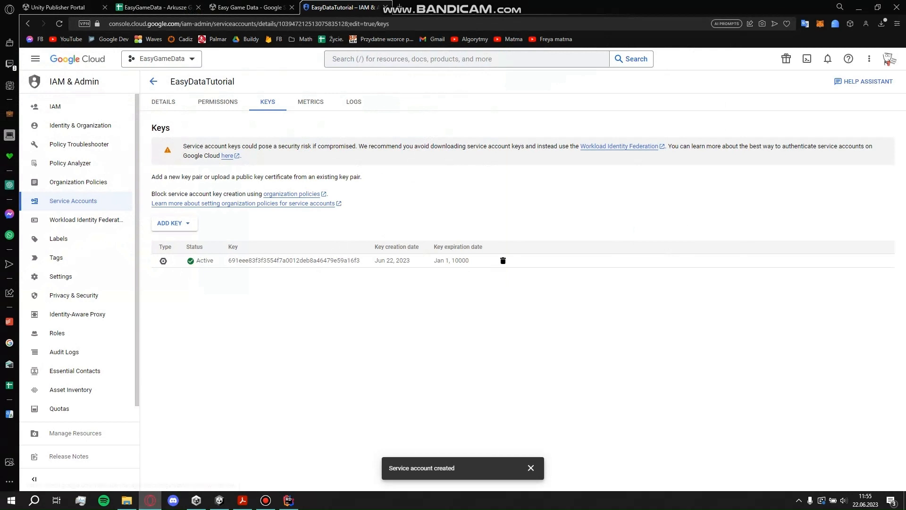
{"action": "left_click", "coordinate": [154, 82]}
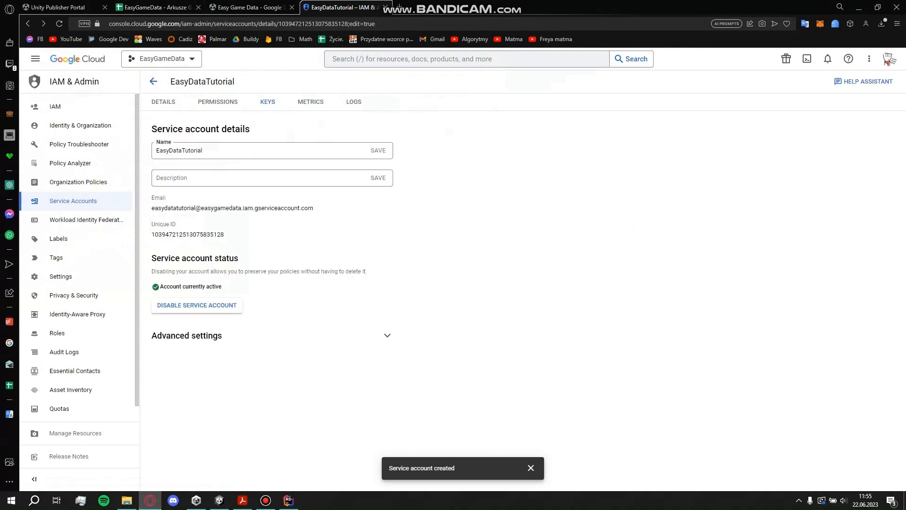
{"action": "left_click", "coordinate": [154, 82]}
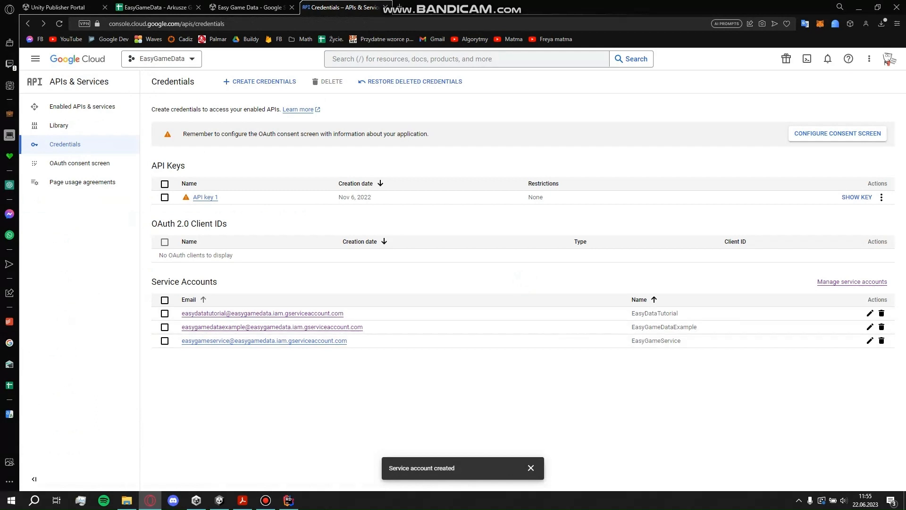
{"action": "left_click_drag", "start_coordinate": [344, 313], "coordinate": [181, 313]}
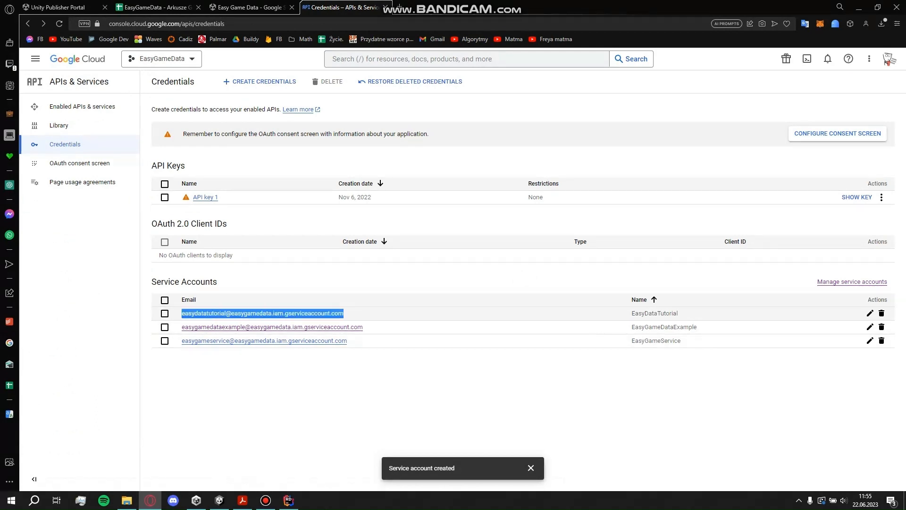
{"action": "key", "text": "ctrl+c"}
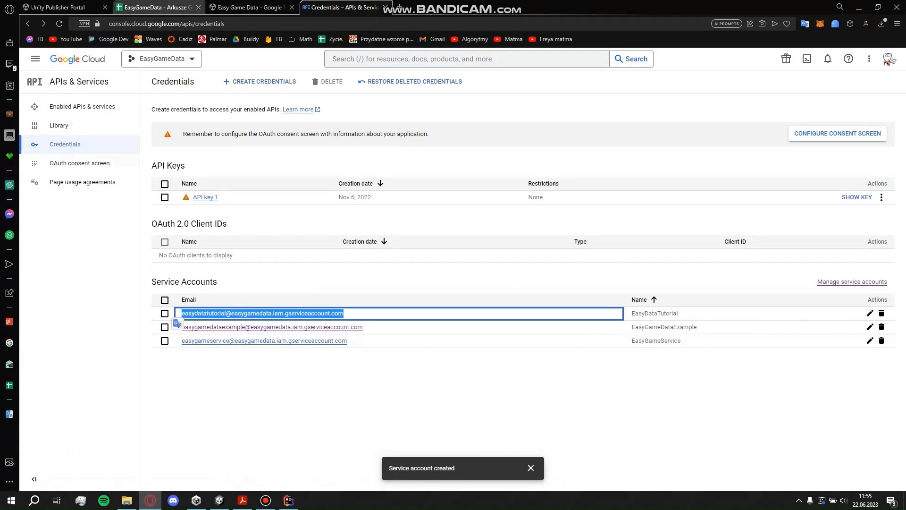
- Share the EasyGameData spreadsheet with the copied service account email as an editor, with notification enabled
{"action": "left_click", "coordinate": [155, 7]}
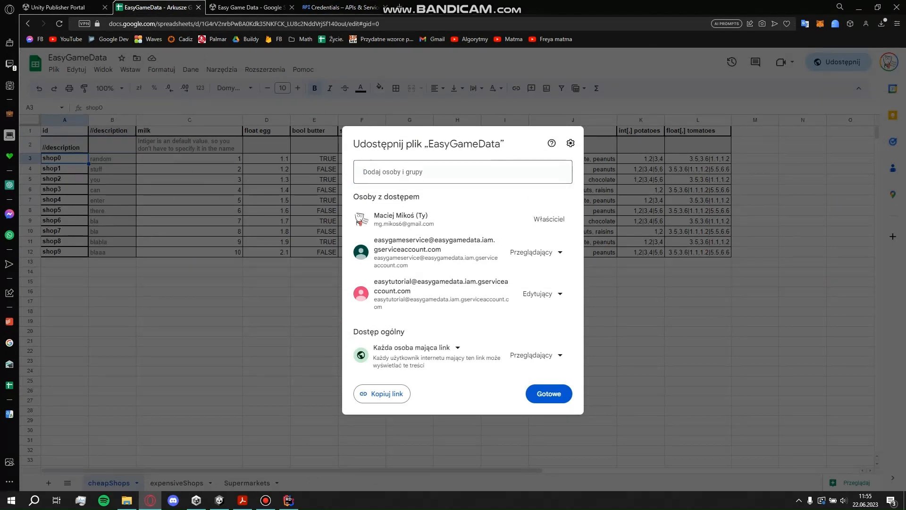
{"action": "key", "text": "ctrl+v"}
{"action": "key", "text": "Return"}
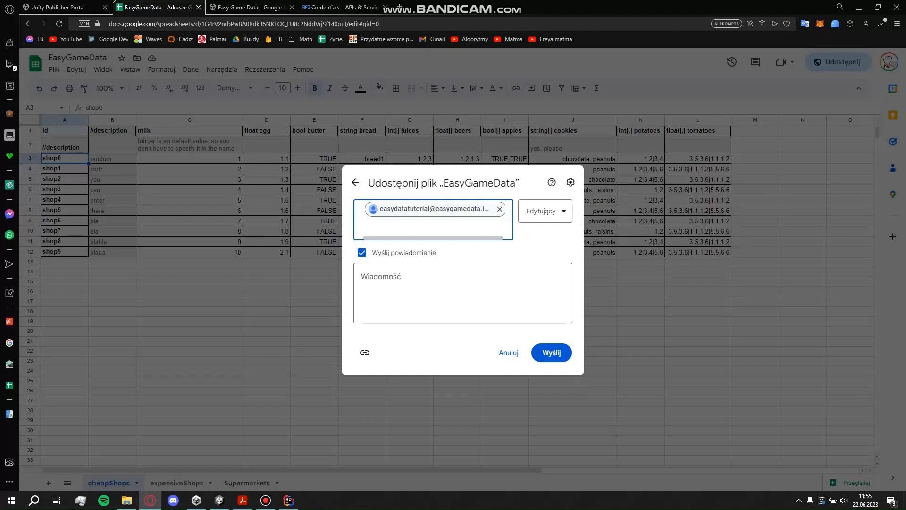
{"action": "left_click", "coordinate": [551, 353]}
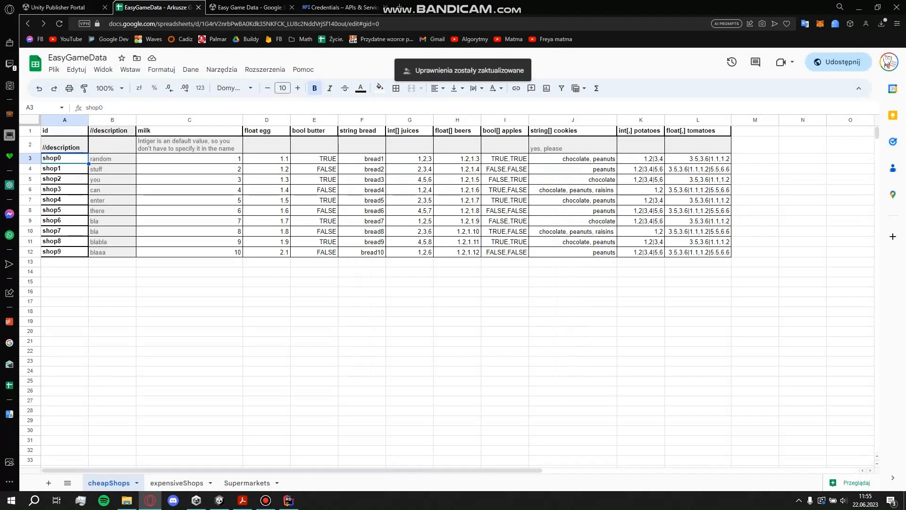
- Copy the EasyGameData spreadsheet's URL and paste it as the Google Document Key in Unity's Easy Game Data window
{"action": "left_click", "coordinate": [315, 322]}
{"action": "left_click", "coordinate": [255, 24]}
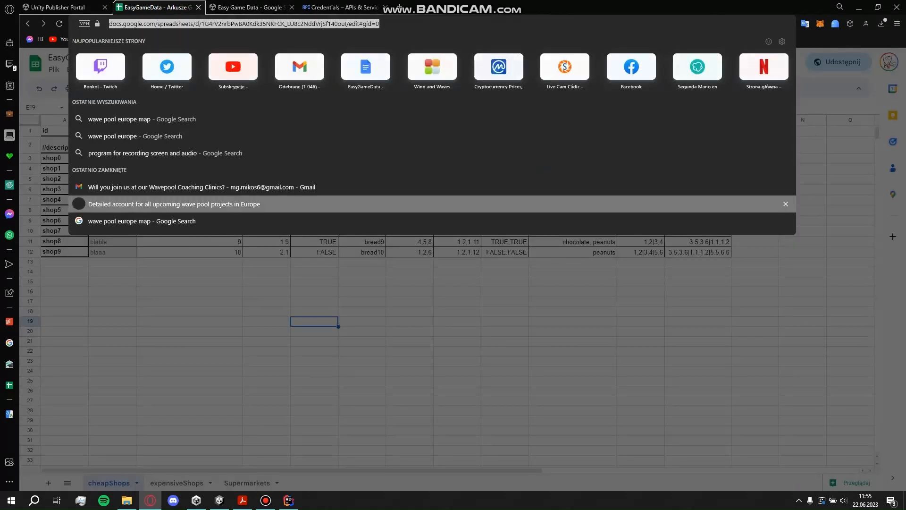
{"action": "left_click", "coordinate": [220, 500]}
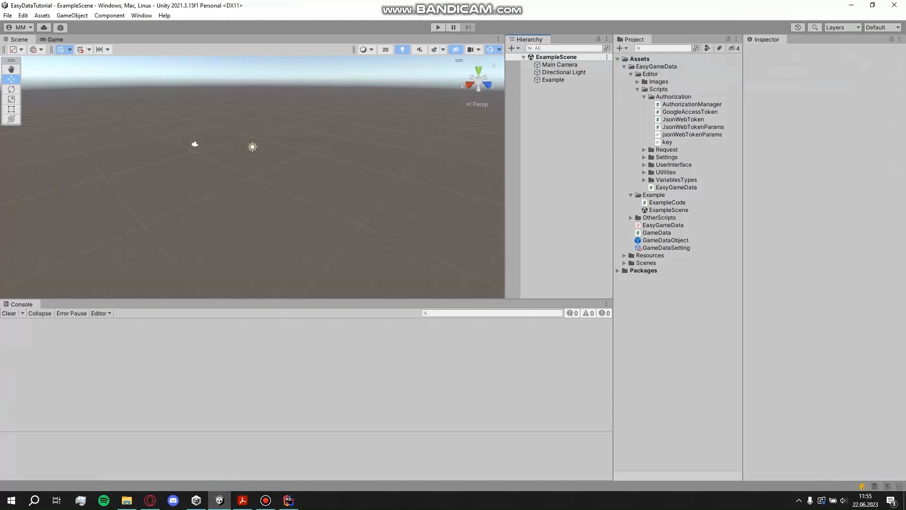
{"action": "left_click", "coordinate": [142, 15]}
{"action": "left_click", "coordinate": [163, 277]}
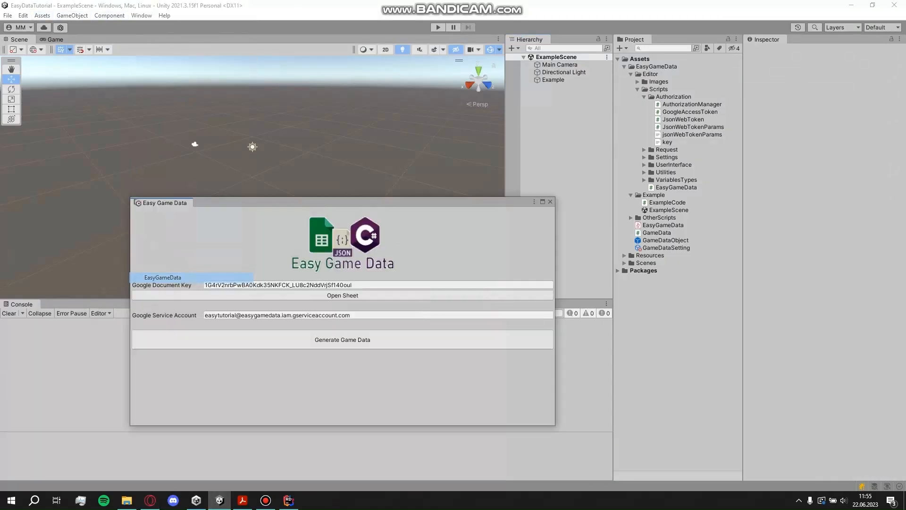
{"action": "left_click", "coordinate": [283, 285]}
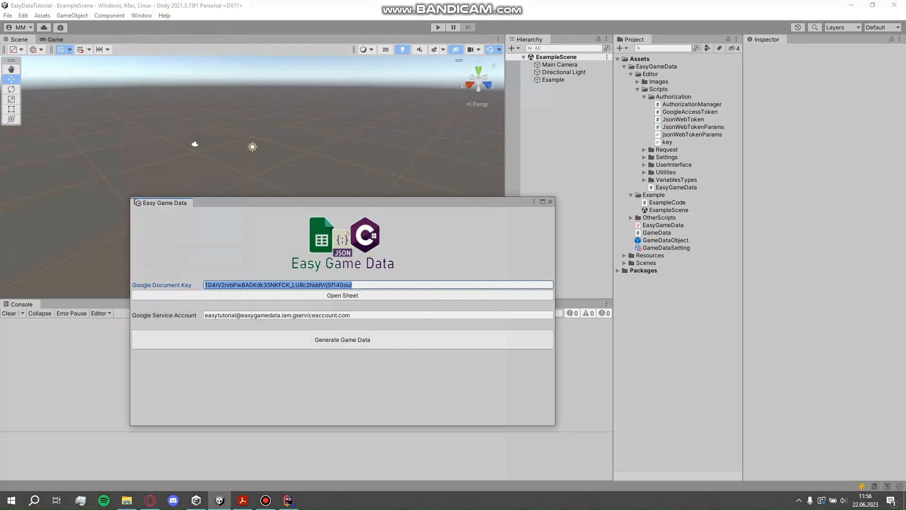
{"action": "key", "text": "ctrl+v"}
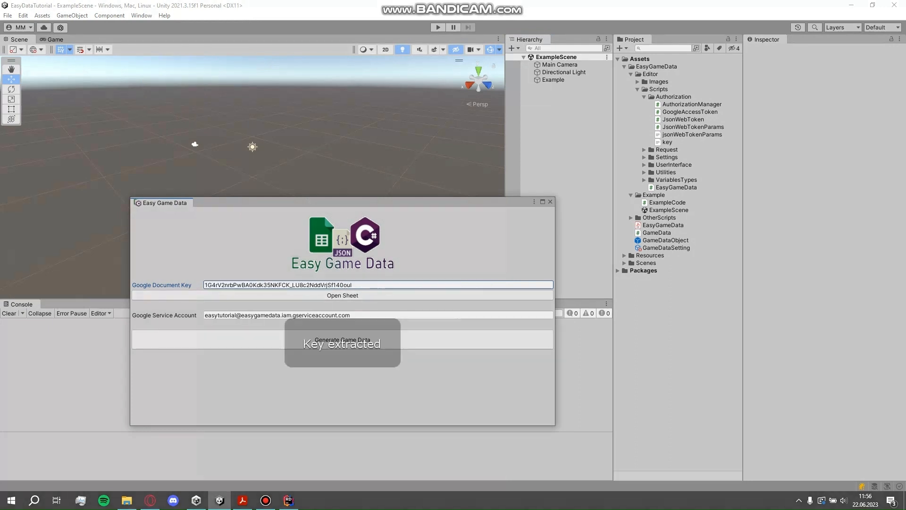
{"action": "left_click_drag", "start_coordinate": [207, 285], "coordinate": [353, 285]}
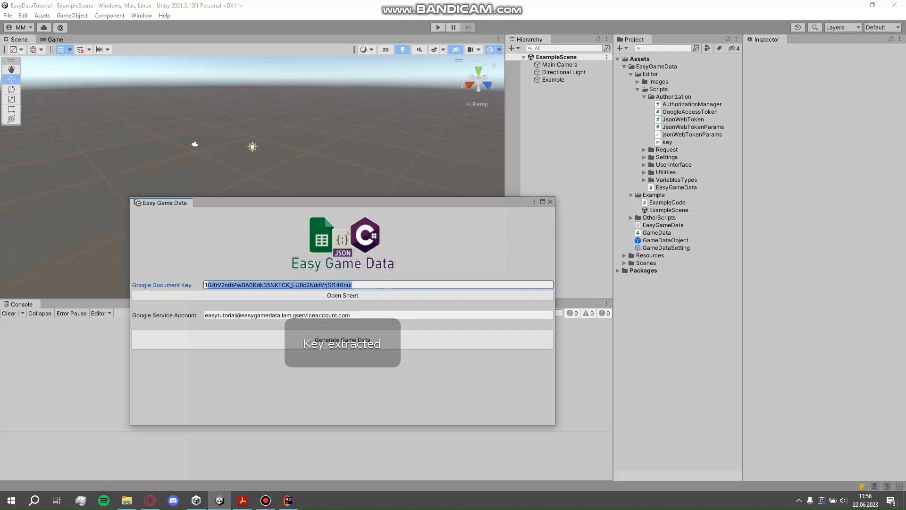
- Copy the EasyDataTutorial service account's email from the Google Cloud credentials into Unity's Google Service Account setting, and generate the game data
{"action": "left_click", "coordinate": [245, 315]}
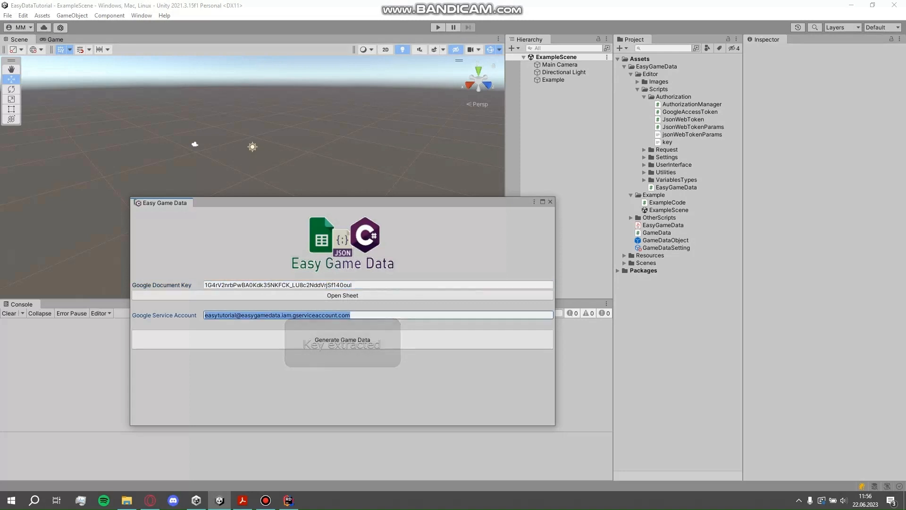
{"action": "left_click", "coordinate": [150, 501]}
{"action": "key", "text": "ctrl+Tab"}
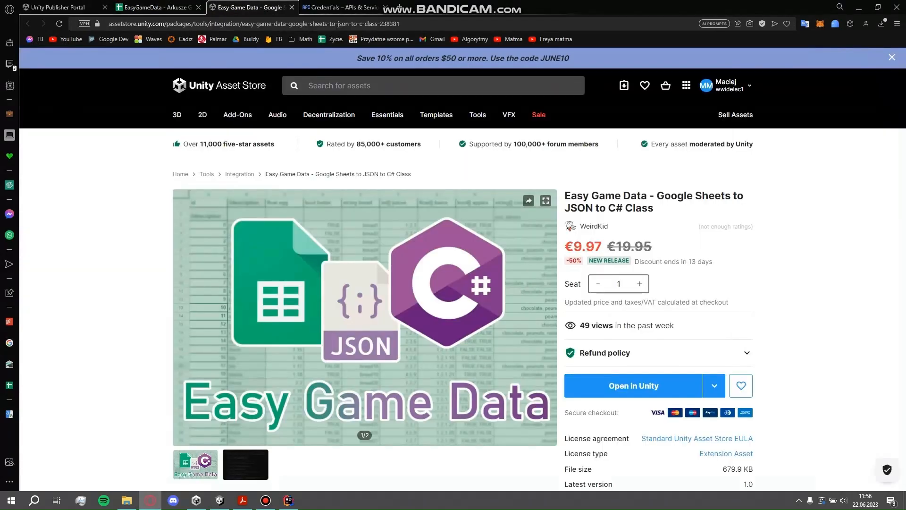
{"action": "key", "text": "ctrl+Tab"}
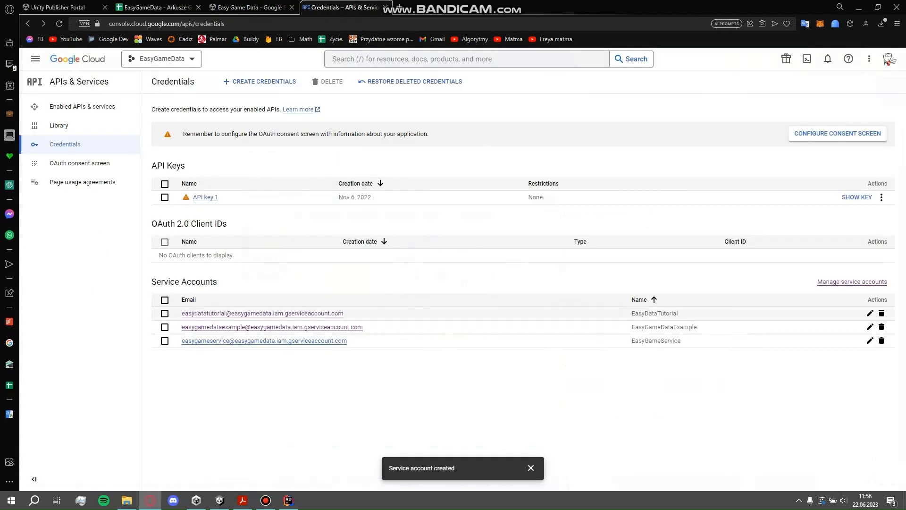
{"action": "left_click_drag", "start_coordinate": [346, 314], "coordinate": [182, 313]}
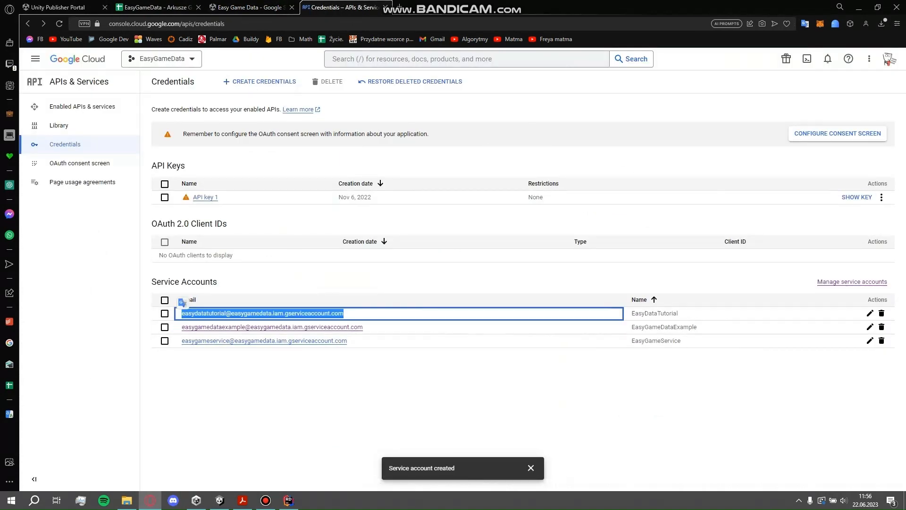
{"action": "left_click", "coordinate": [219, 501]}
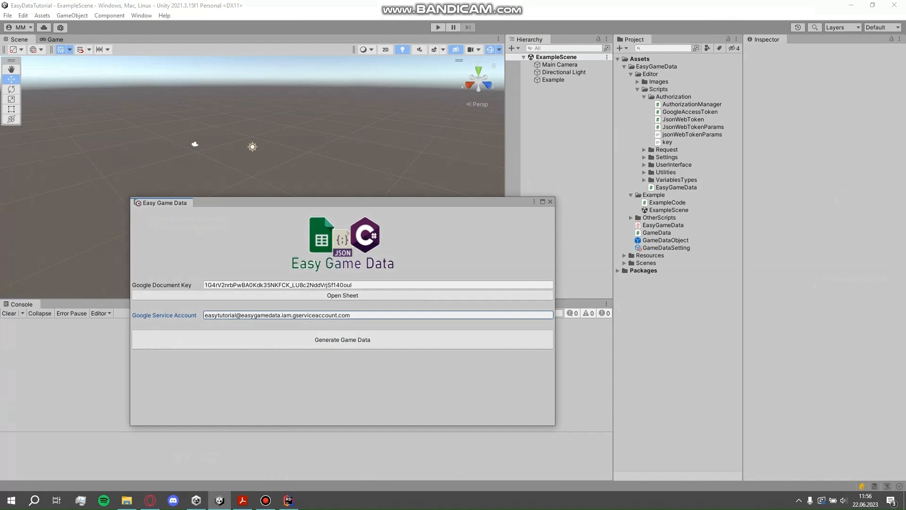
{"action": "key", "text": "ctrl+a"}
{"action": "key", "text": "ctrl+v"}
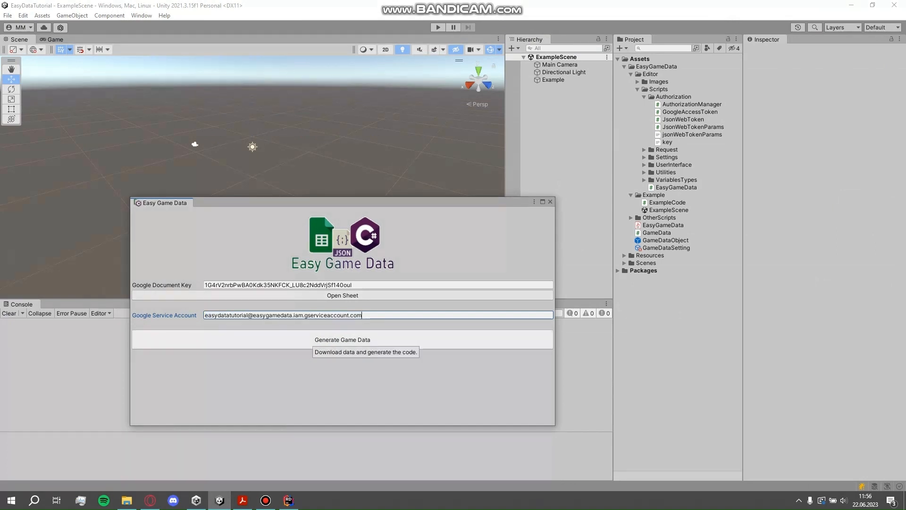
{"action": "left_click", "coordinate": [343, 340]}
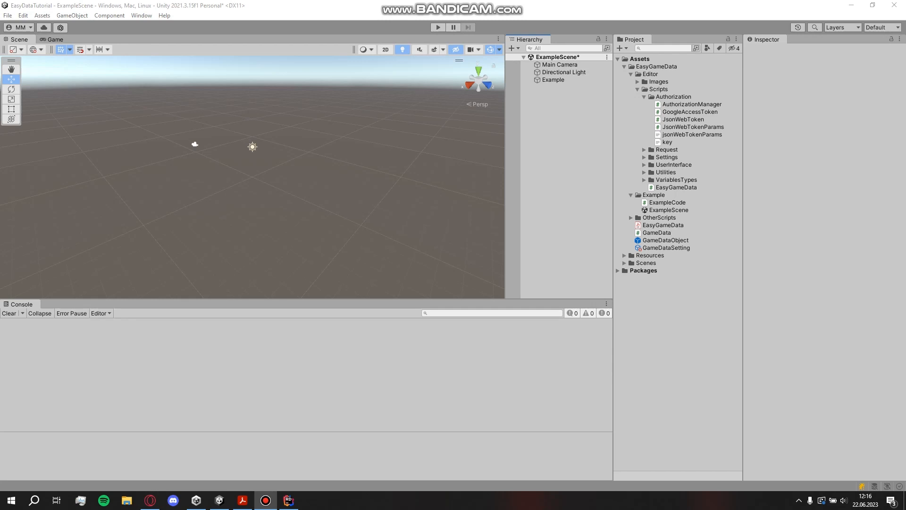
- Add the GameDataObject prefab to ExampleScene and open its Game Data component's script for editing
{"action": "key", "text": "alt+Tab"}
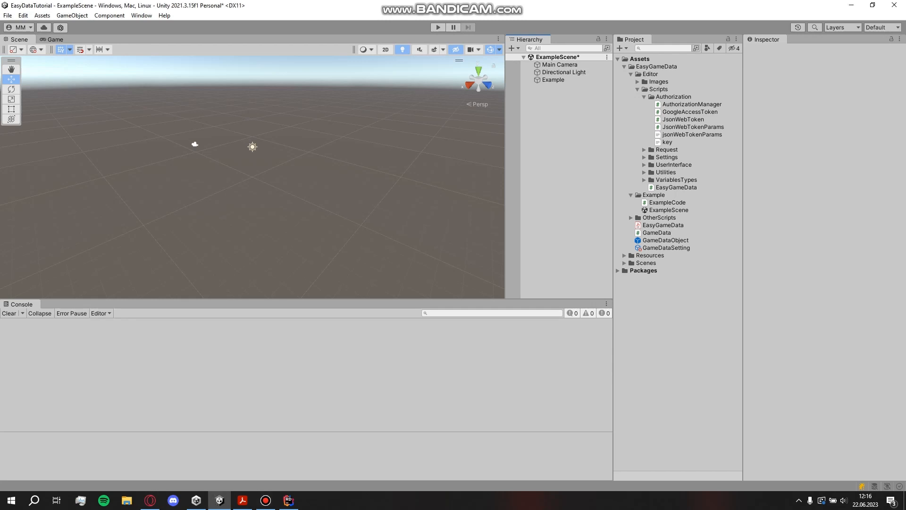
{"action": "left_click_drag", "start_coordinate": [666, 241], "coordinate": [561, 124]}
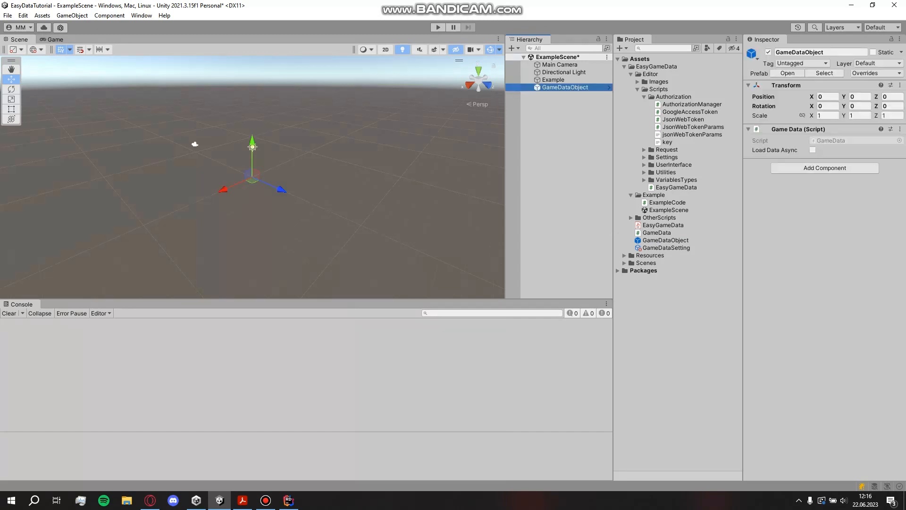
{"action": "left_click", "coordinate": [656, 66]}
{"action": "left_click", "coordinate": [565, 87]}
{"action": "right_click", "coordinate": [800, 130]}
{"action": "left_click", "coordinate": [824, 241]}
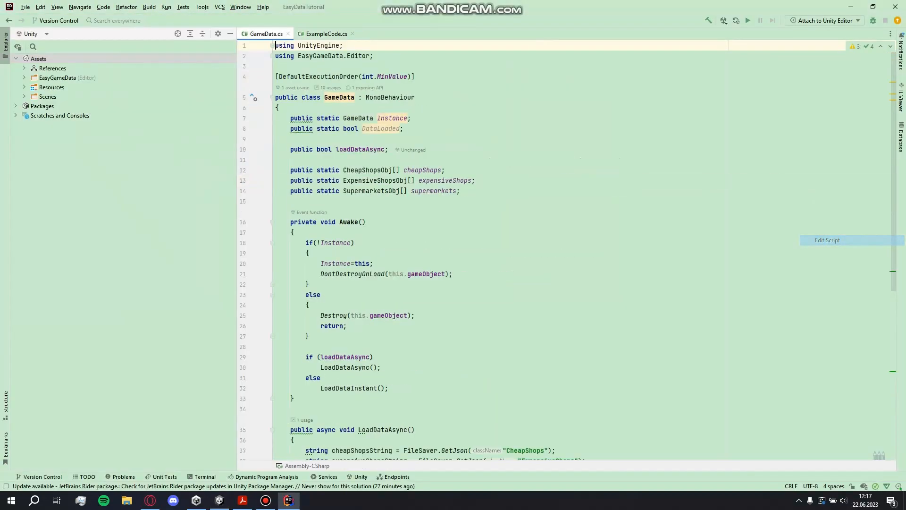
- Review the DataLoaded field in GameData.cs and the data access comments in ExampleCode.cs
{"action": "double_click", "coordinate": [381, 128]}
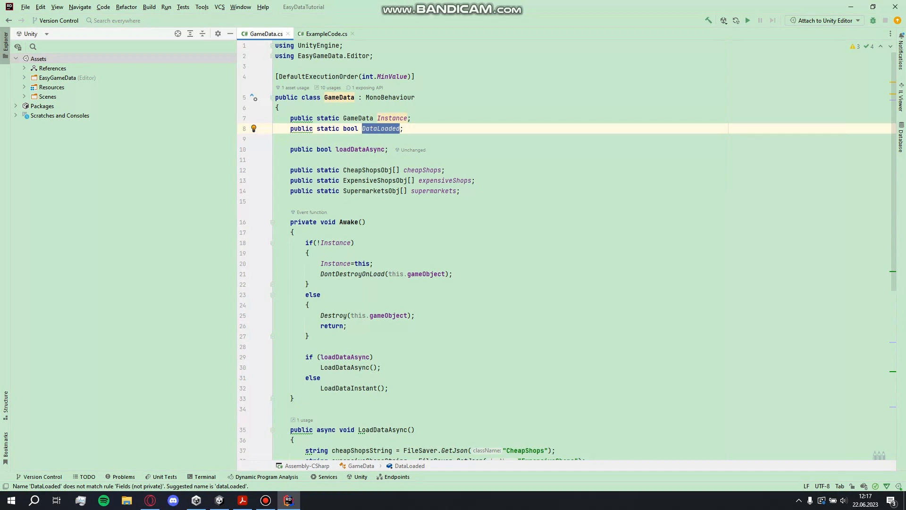
{"action": "left_click", "coordinate": [326, 34]}
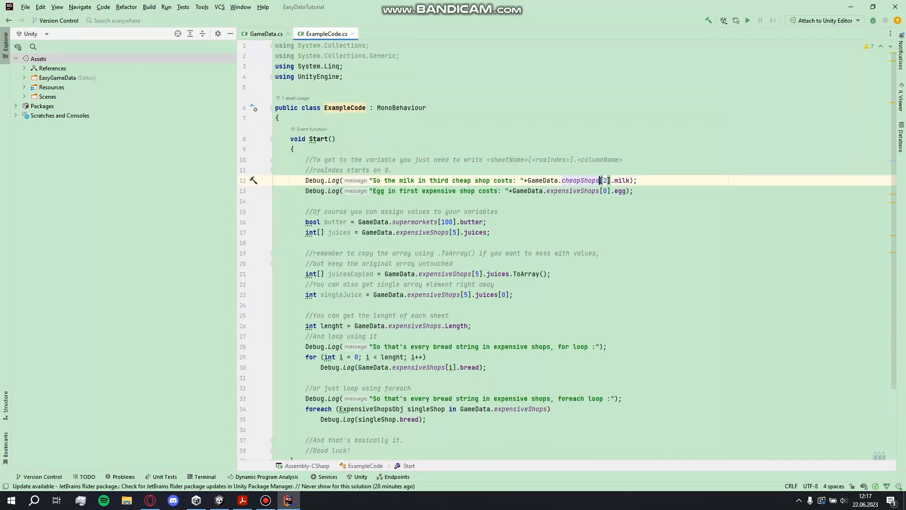
{"action": "left_click", "coordinate": [499, 212]}
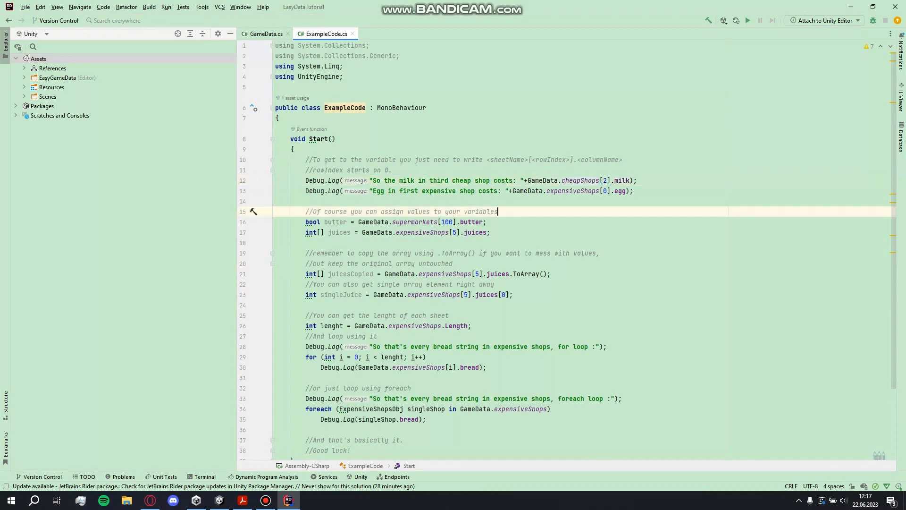
{"action": "left_click_drag", "start_coordinate": [305, 170], "coordinate": [313, 171]}
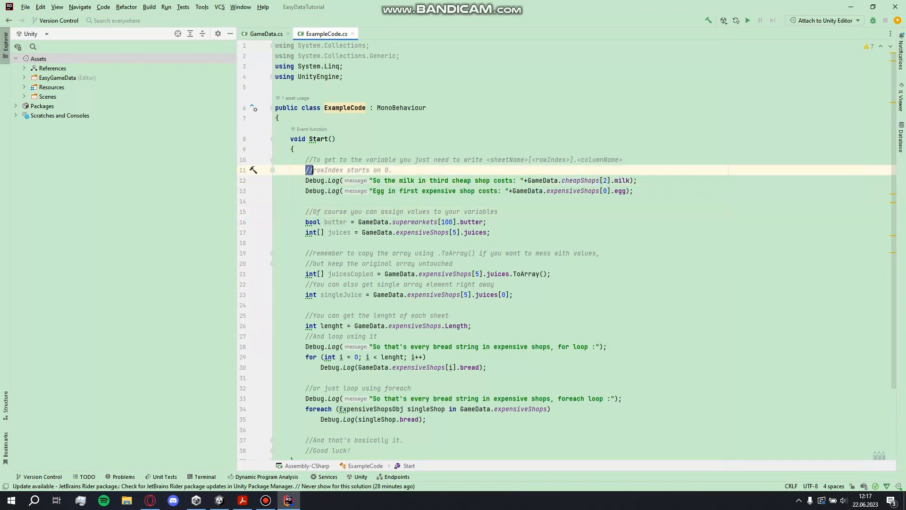
- Insert an empty line after the egg log statement in ExampleCode.cs and look up shop1's float egg cell in the cheapShops sheet
{"action": "left_click", "coordinate": [633, 191]}
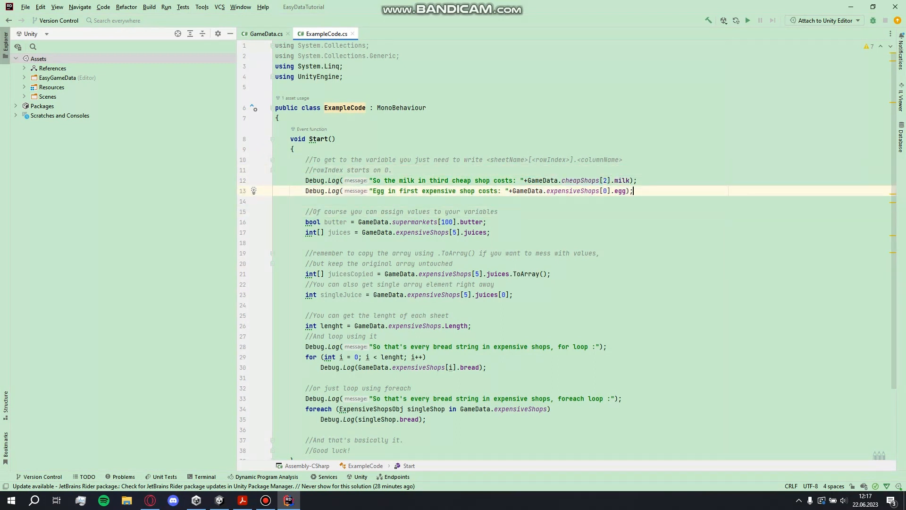
{"action": "key", "text": "Return"}
{"action": "key", "text": "Return"}
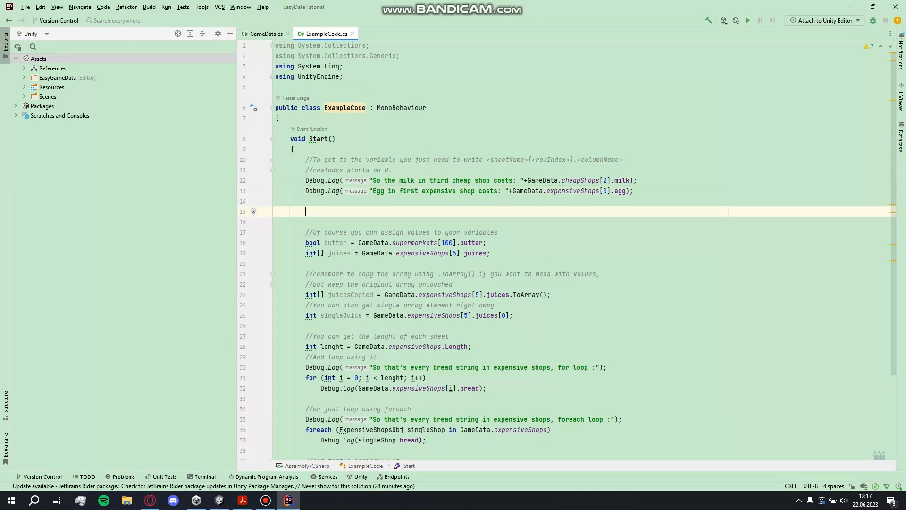
{"action": "left_click", "coordinate": [150, 501]}
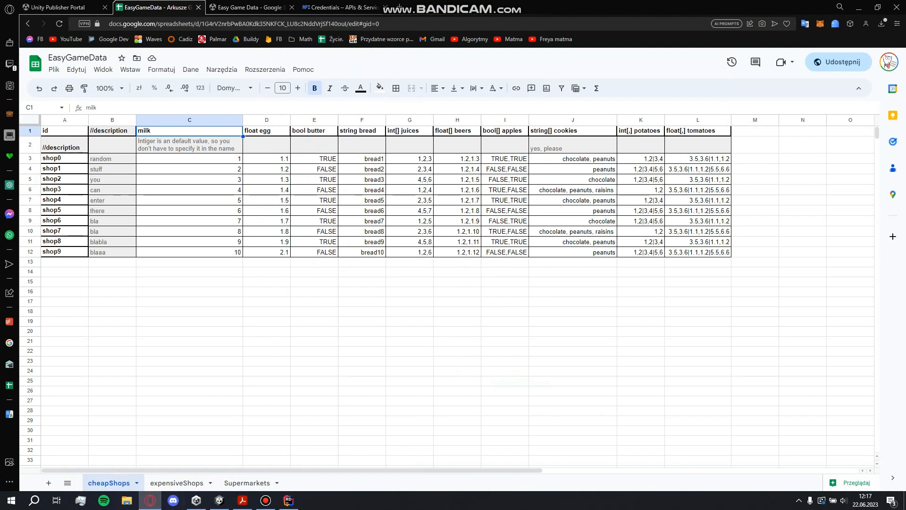
{"action": "left_click", "coordinate": [266, 169]}
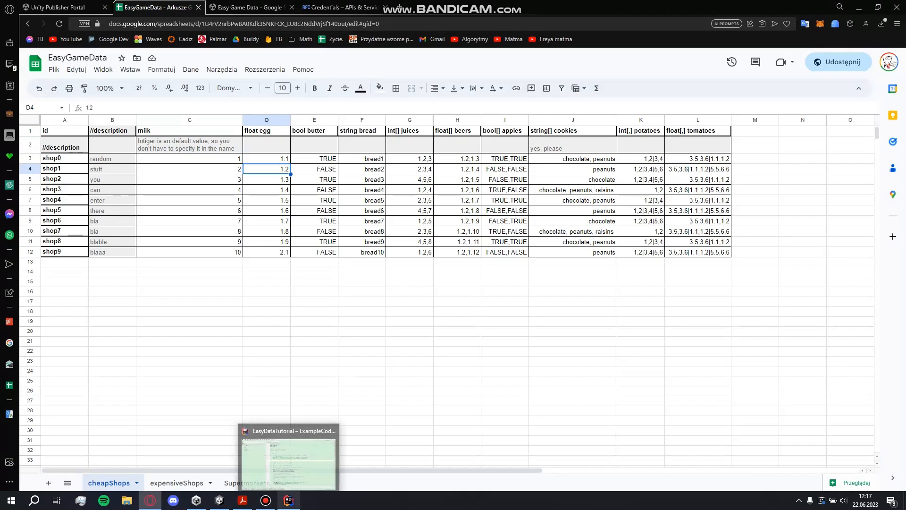
- Return to Rider and write the example statement GameData.cheapShops[1].egg; on the empty line in Start()
{"action": "left_click", "coordinate": [288, 501]}
{"action": "type", "text": "Gam"}
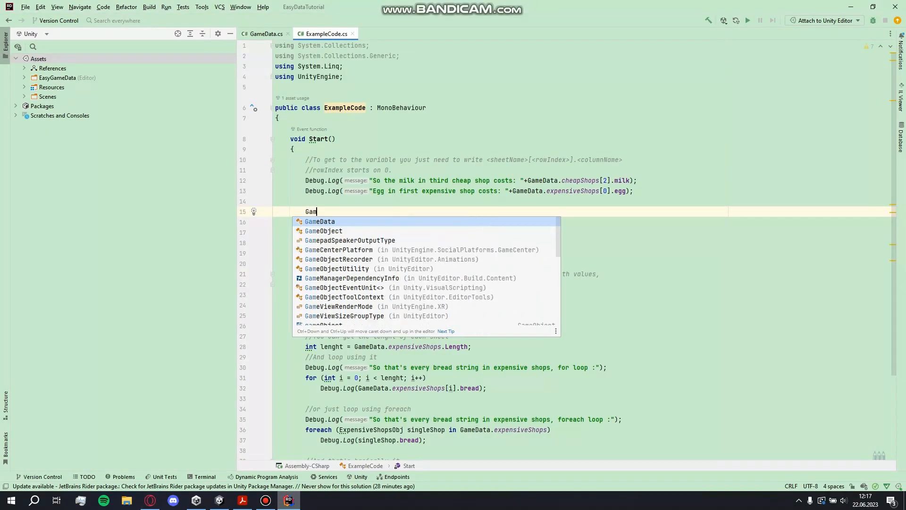
{"action": "type", "text": "eData.ch"}
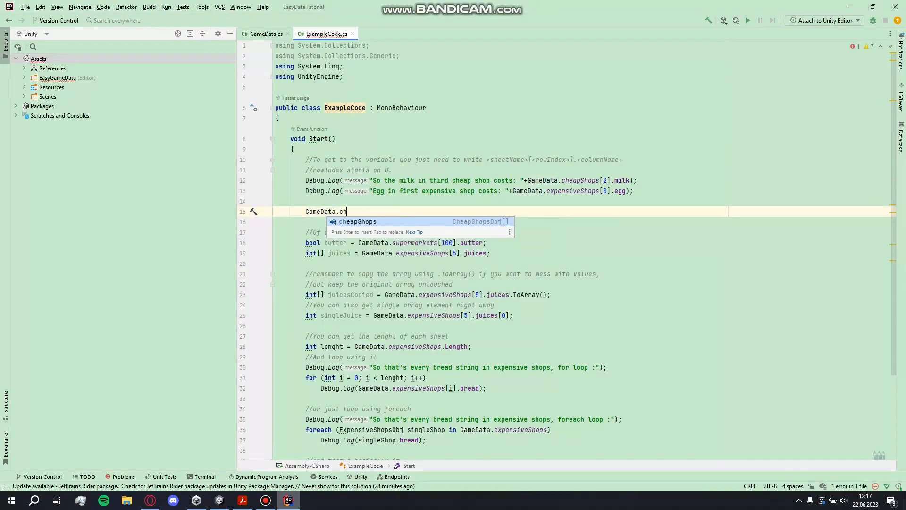
{"action": "key", "text": "Return"}
{"action": "type", "text": "."}
{"action": "key", "text": "BackSpace"}
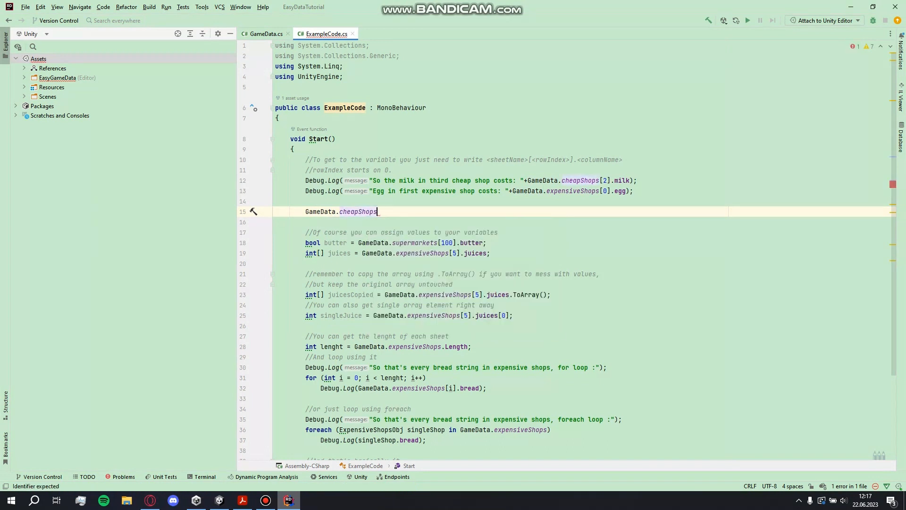
{"action": "type", "text": "["}
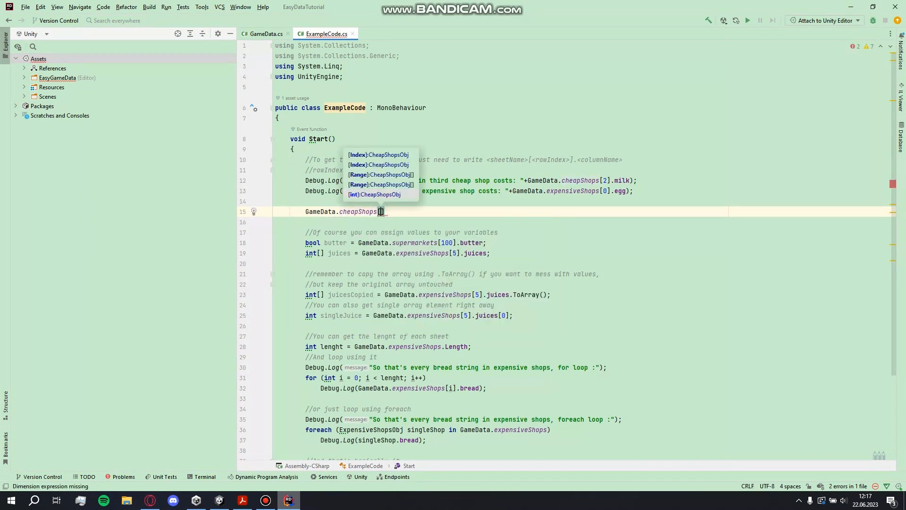
{"action": "type", "text": "1"}
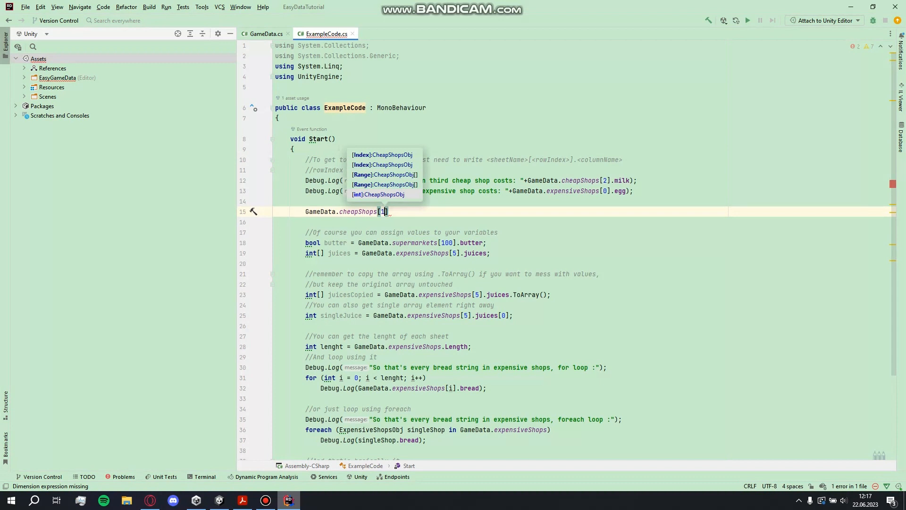
{"action": "type", "text": "].e"}
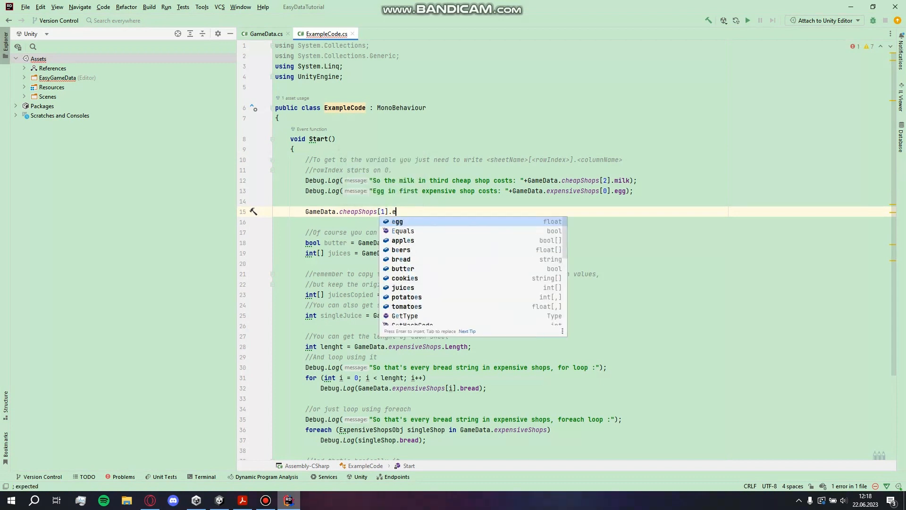
{"action": "key", "text": "Return"}
{"action": "type", "text": ";"}
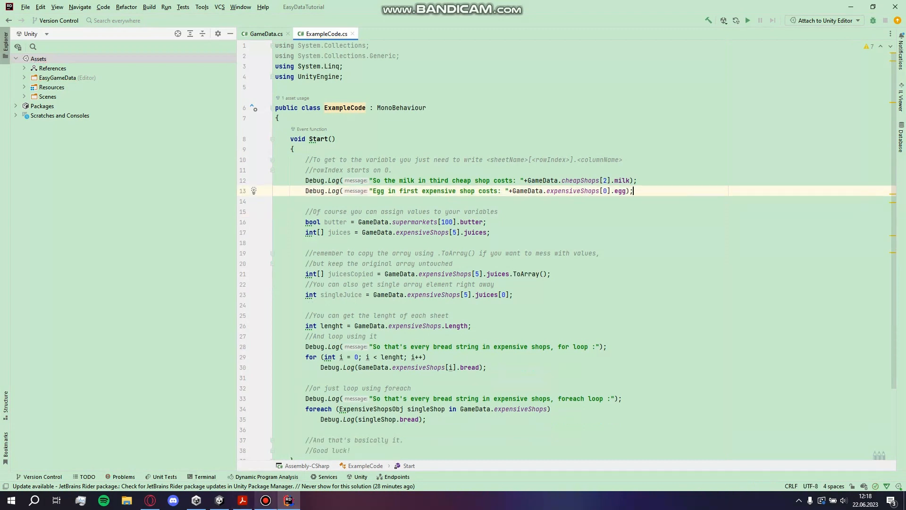
- Consult the Available Types table in the EasyGameData PDF and try editing the milk header in cell C1 of the cheapShops sheet
{"action": "left_click", "coordinate": [243, 501]}
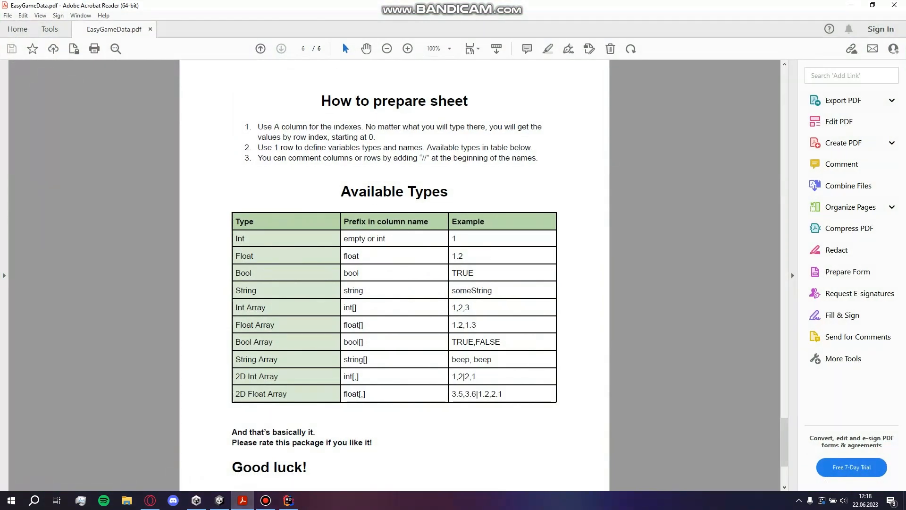
{"action": "left_click", "coordinate": [150, 500]}
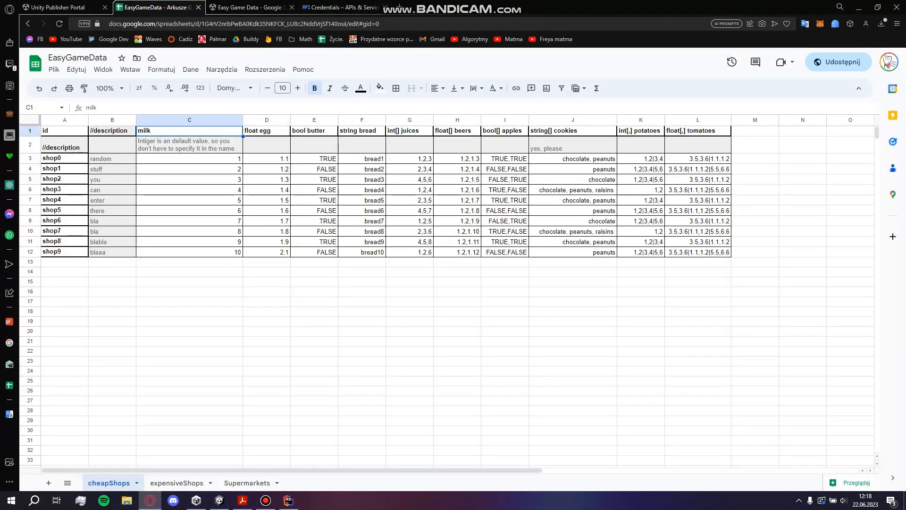
{"action": "double_click", "coordinate": [163, 130]}
{"action": "left_click_drag", "start_coordinate": [162, 131], "coordinate": [63, 133]}
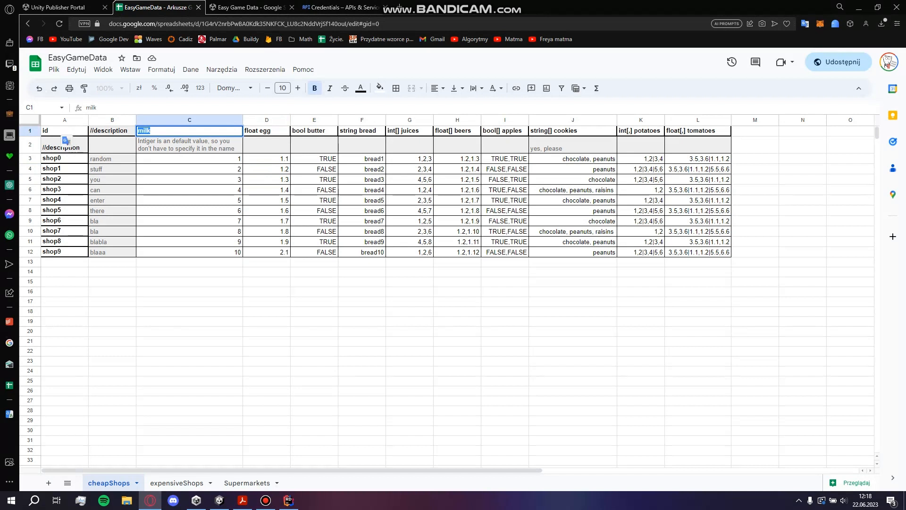
{"action": "key", "text": "BackSpace"}
{"action": "key", "text": "Escape"}
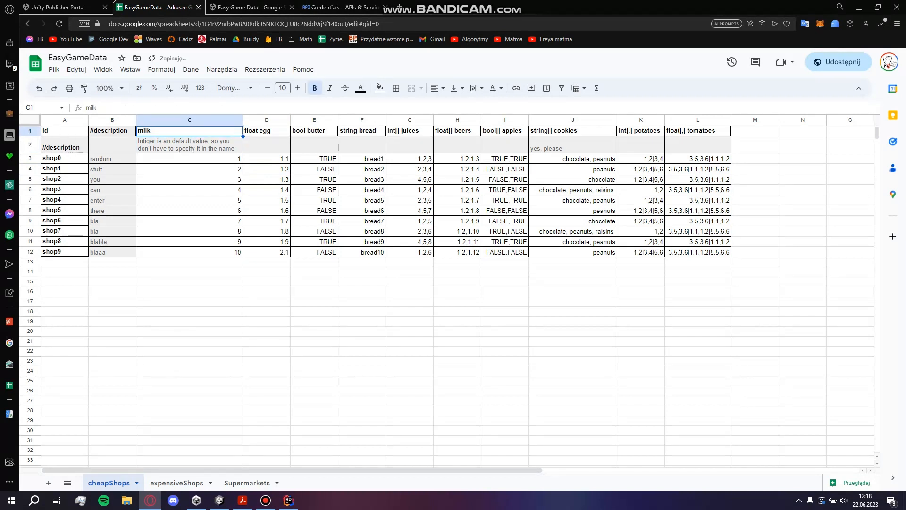
- Examine the type prefixes of the variable names in the cheapShops header row, from float egg to float[] beers
{"action": "key", "text": "Right"}
{"action": "key", "text": "Right"}
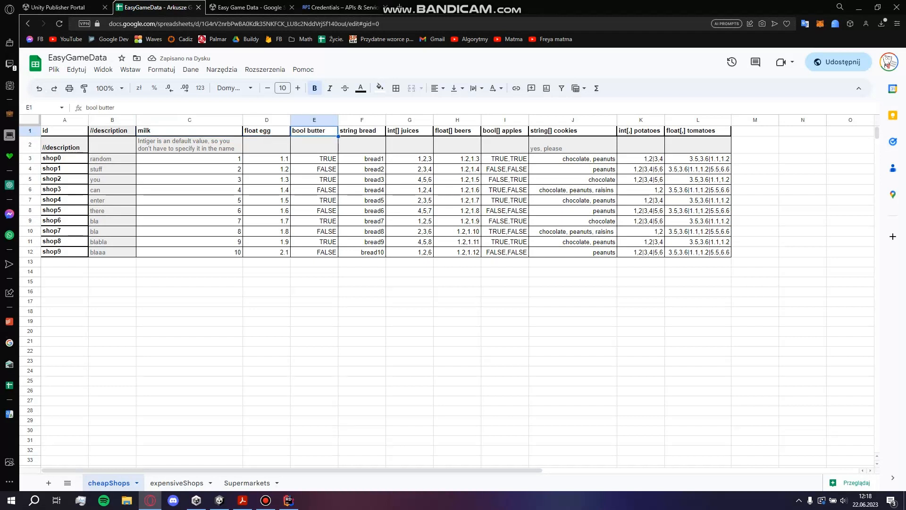
{"action": "key", "text": "Left"}
{"action": "key", "text": "Right"}
{"action": "key", "text": "Right"}
{"action": "key", "text": "Right"}
{"action": "key", "text": "Right"}
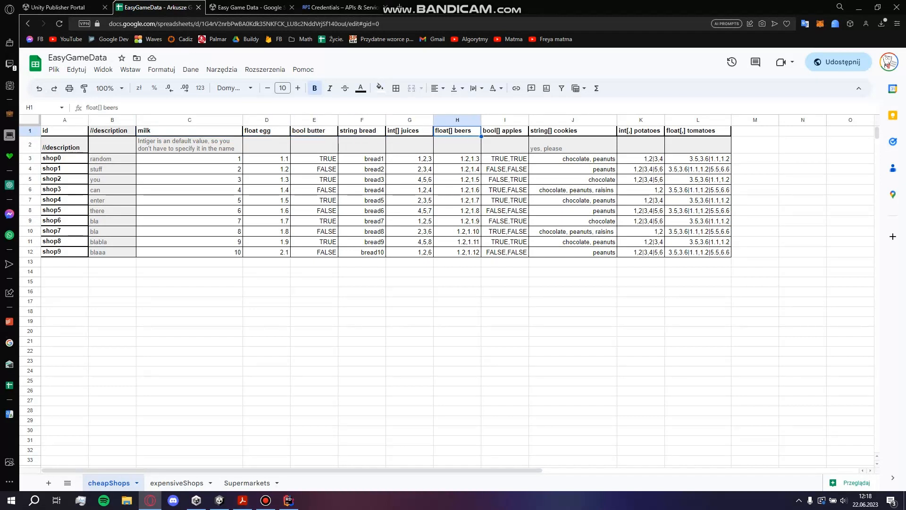
{"action": "left_click", "coordinate": [267, 332]}
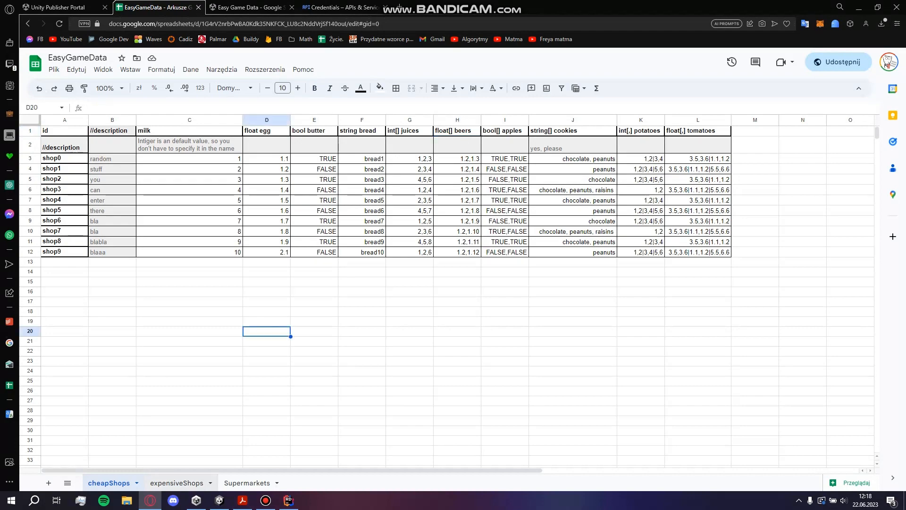
- Duplicate the Supermarkets sheet in the EasyGameData spreadsheet
{"action": "left_click", "coordinate": [247, 482]}
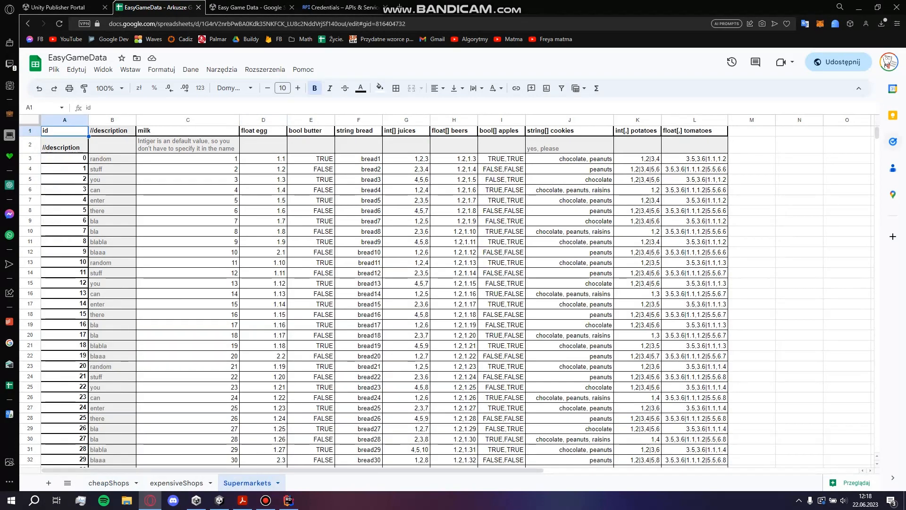
{"action": "mouse_move", "coordinate": [877, 133]}
{"action": "left_mouse_down"}
{"action": "mouse_move", "coordinate": [877, 446]}
{"action": "mouse_move", "coordinate": [877, 133]}
{"action": "left_mouse_up"}
{"action": "left_click", "coordinate": [278, 483]}
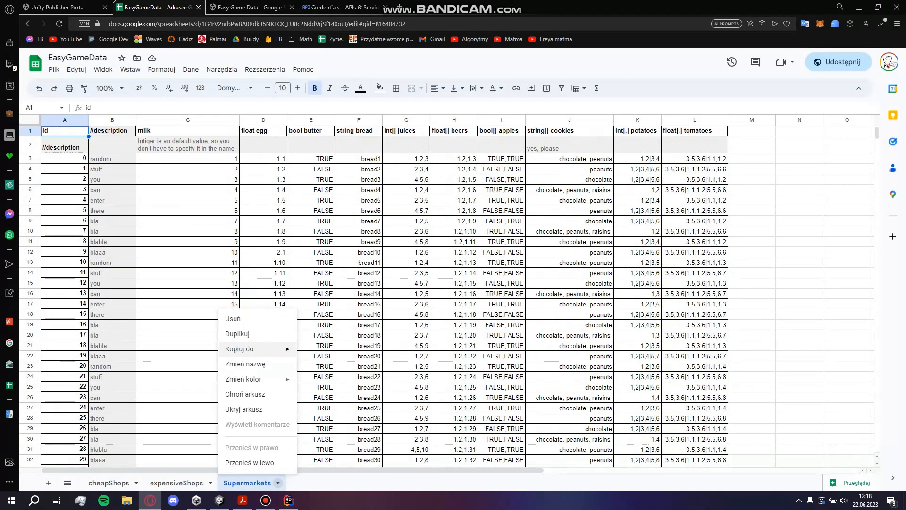
{"action": "left_click", "coordinate": [237, 334]}
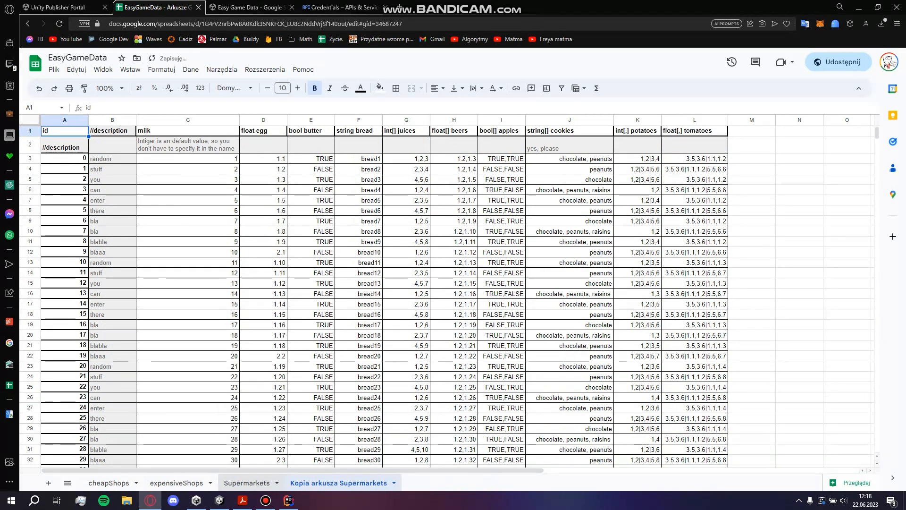
- Make two more duplicates of the Supermarkets sheet in the EasyGameData spreadsheet
{"action": "left_click", "coordinate": [277, 482]}
{"action": "left_click", "coordinate": [237, 334]}
{"action": "left_click", "coordinate": [277, 482]}
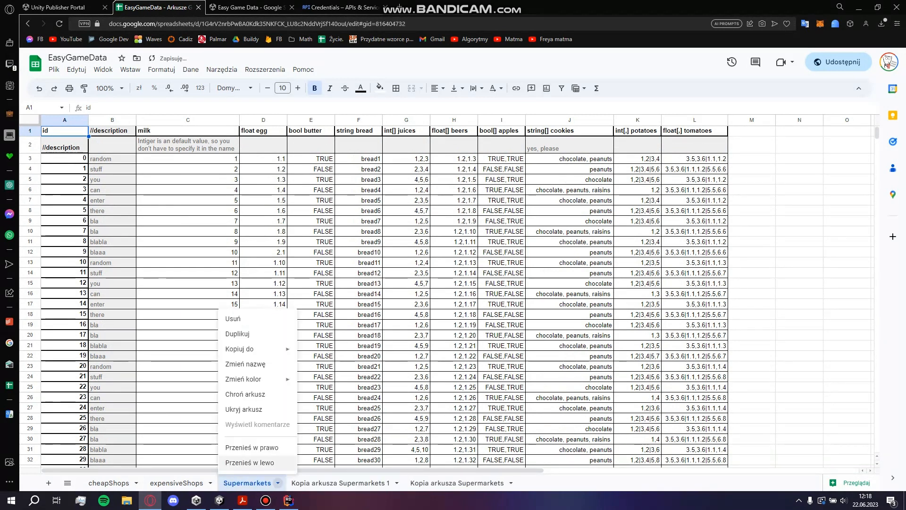
{"action": "left_click", "coordinate": [238, 333]}
- Switch to Unity, open the Easy Game Data window and generate the game data from the spreadsheet
{"action": "left_click", "coordinate": [220, 500]}
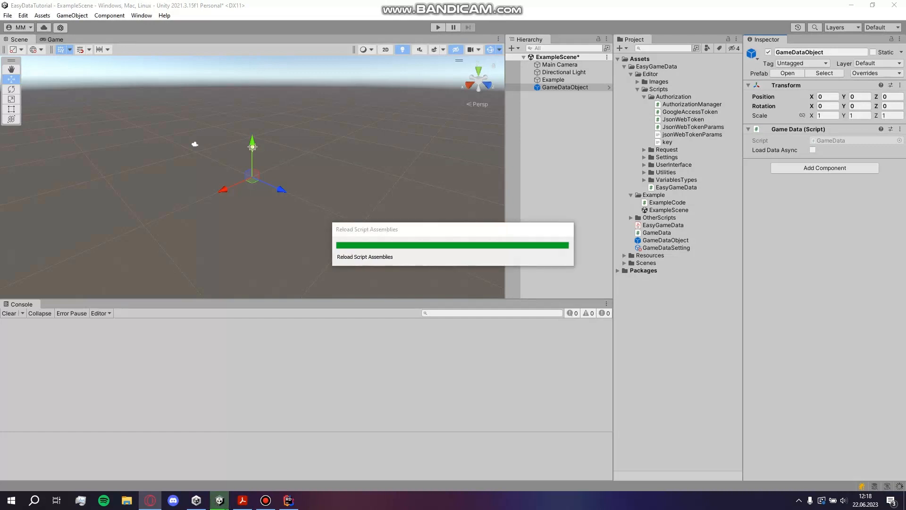
{"action": "left_click", "coordinate": [141, 15]}
{"action": "left_click", "coordinate": [160, 278]}
{"action": "left_click", "coordinate": [267, 236]}
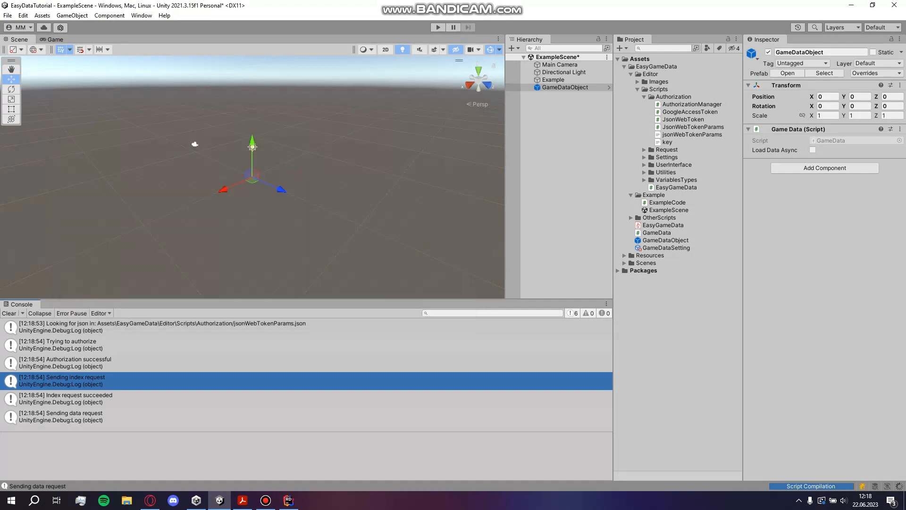
- Run ExampleScene and examine the console logs for the cheap shop milk cost, expensive shop egg cost and bread strings from both loops
{"action": "left_click", "coordinate": [439, 28]}
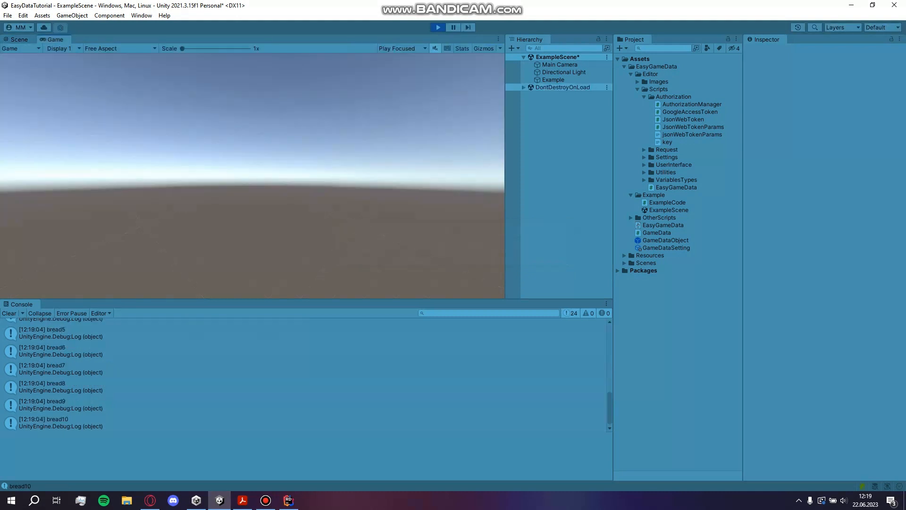
{"action": "left_click", "coordinate": [85, 322]}
{"action": "scroll", "coordinate": [85, 323], "scroll_direction": "up", "scroll_amount": 11}
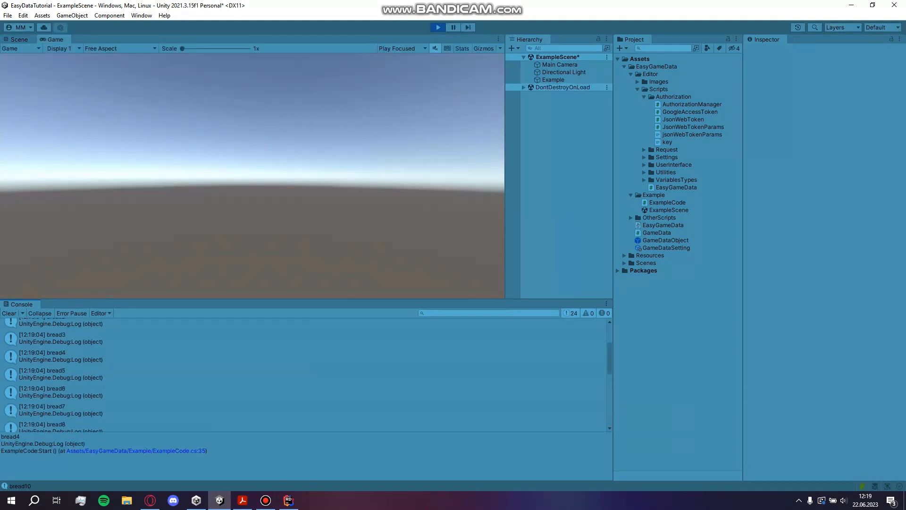
{"action": "left_click", "coordinate": [85, 327]}
{"action": "left_click", "coordinate": [85, 345]}
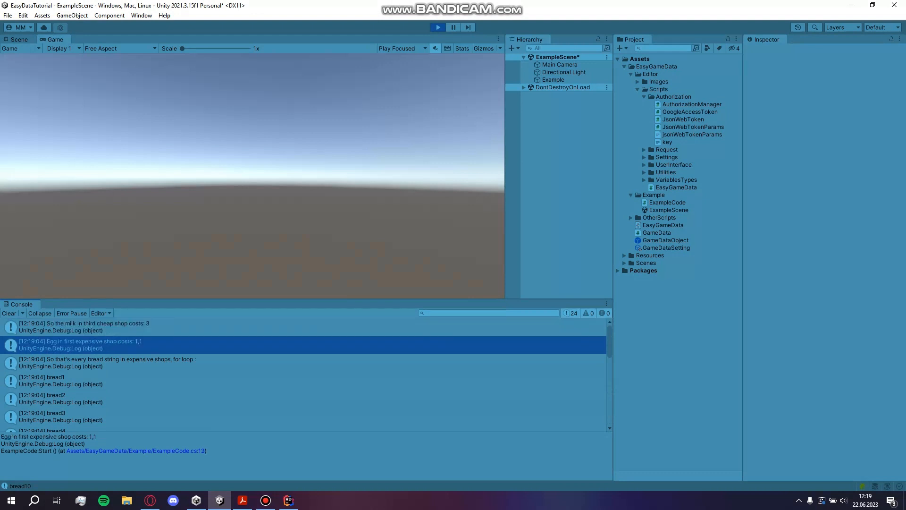
{"action": "left_click", "coordinate": [85, 327]}
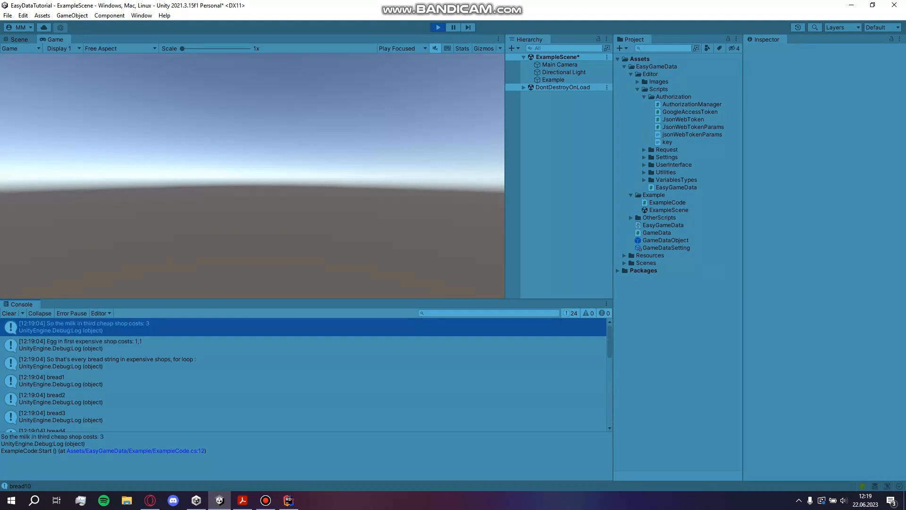
{"action": "left_click", "coordinate": [85, 345]}
{"action": "left_click", "coordinate": [85, 363]}
{"action": "scroll", "coordinate": [85, 363], "scroll_direction": "down", "scroll_amount": 8}
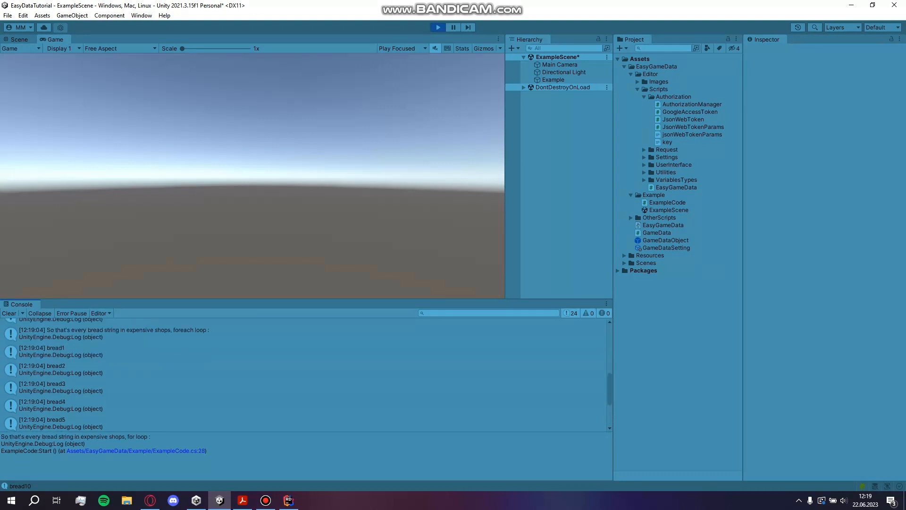